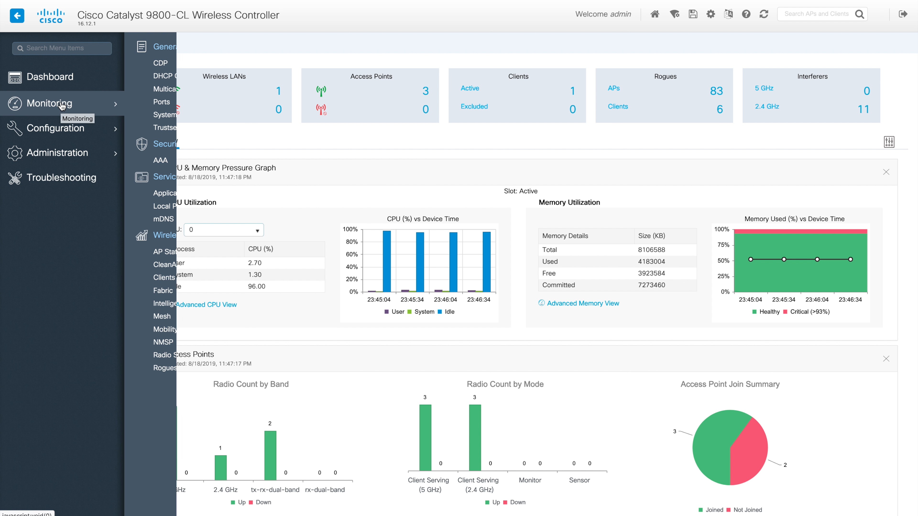
Open the Access Points page of the wireless configuration.
mouse_move(55, 135)
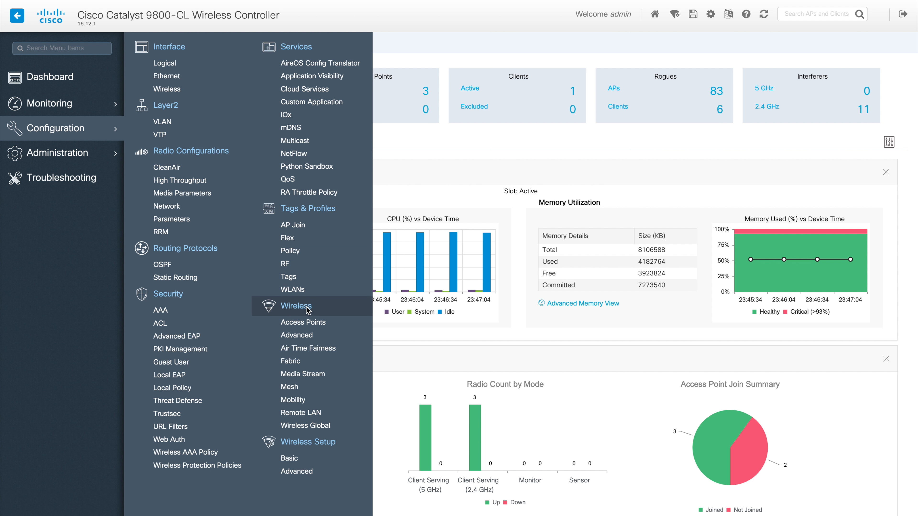
left_click(300, 325)
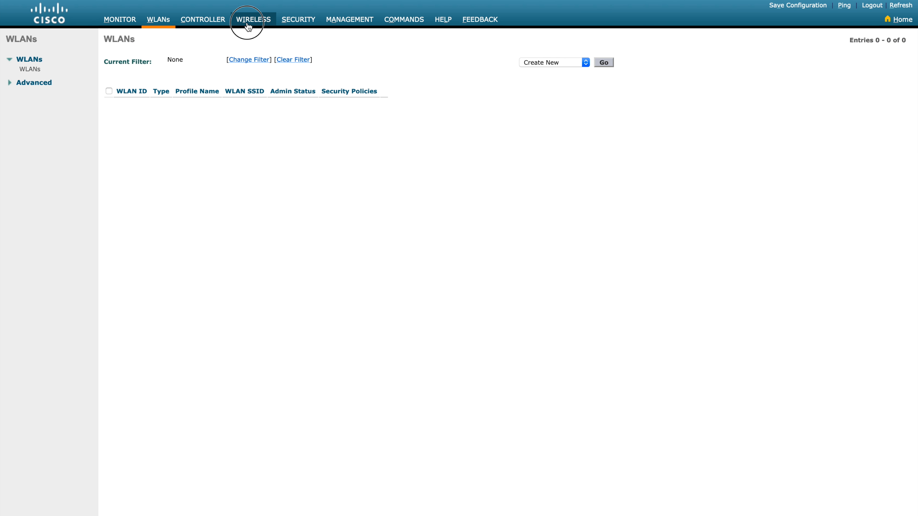
Switch to the AireOS controller and view its All APs, 802.11a/n/ac radios, 802.11b/g/n radios and AP Global Configuration pages.
left_click(243, 23)
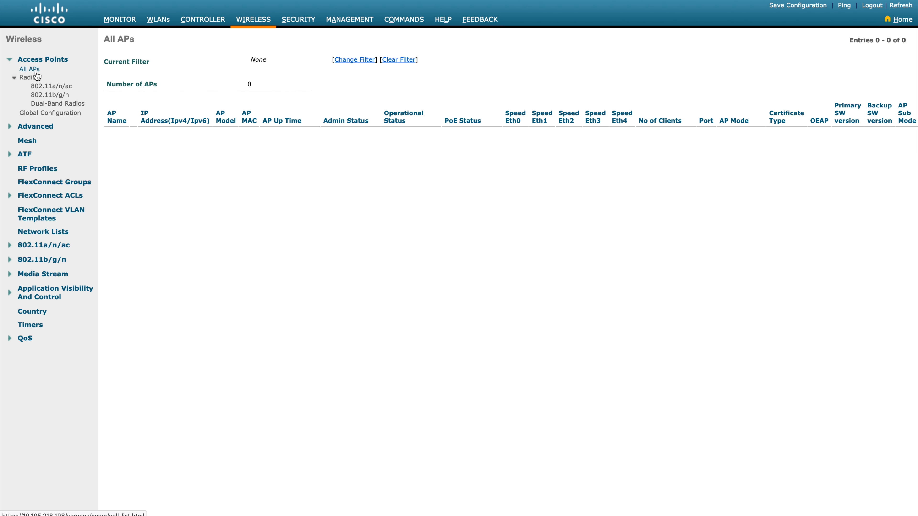
left_click(56, 86)
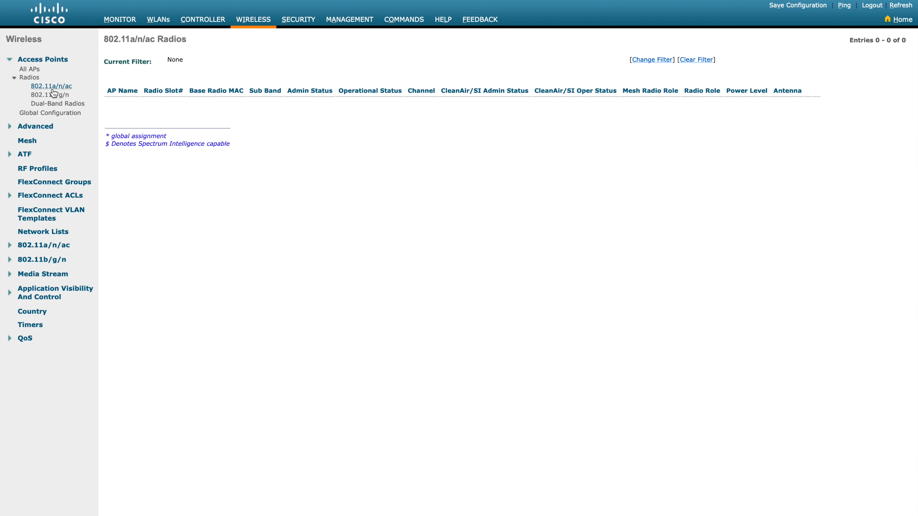
left_click(64, 94)
left_click(55, 112)
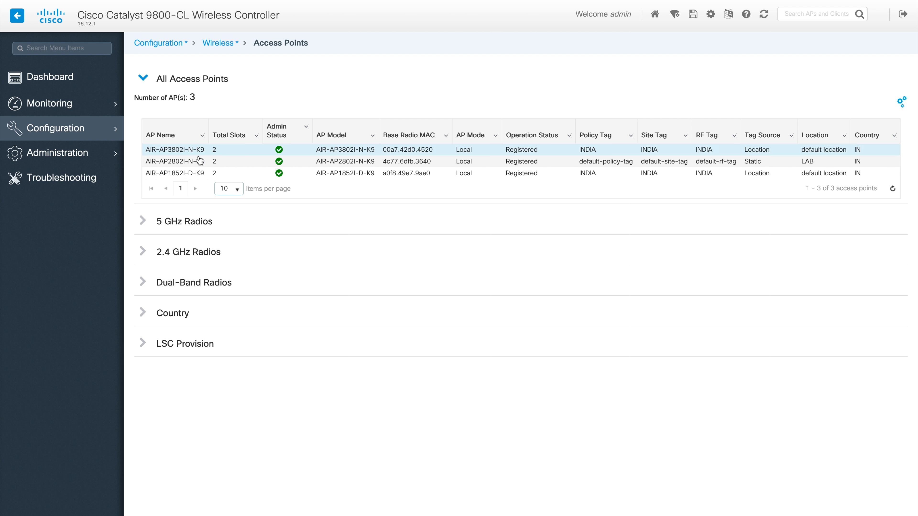
Open the AIR-AP3802I-N-K9 access point on the Catalyst 9800-CL controller and inspect its AP mode and policy tag options.
left_click(225, 154)
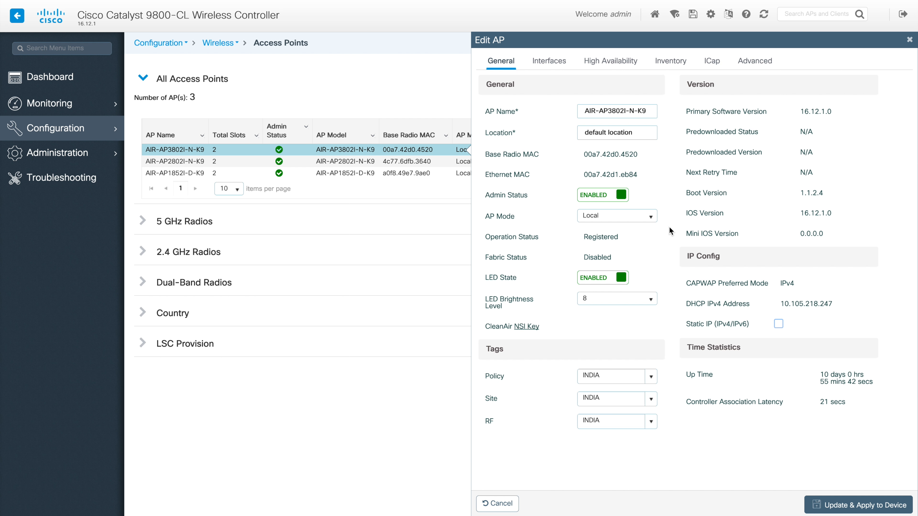
left_click(651, 217)
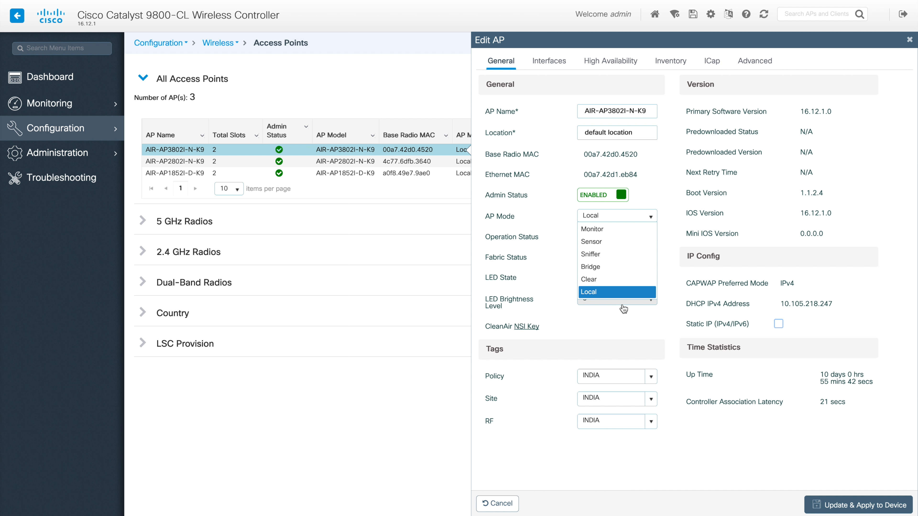
left_click(674, 196)
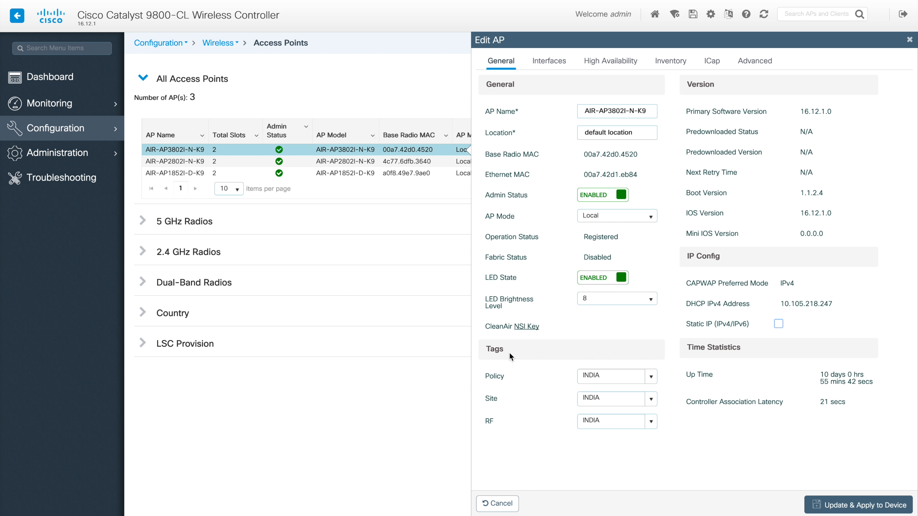
left_click(651, 376)
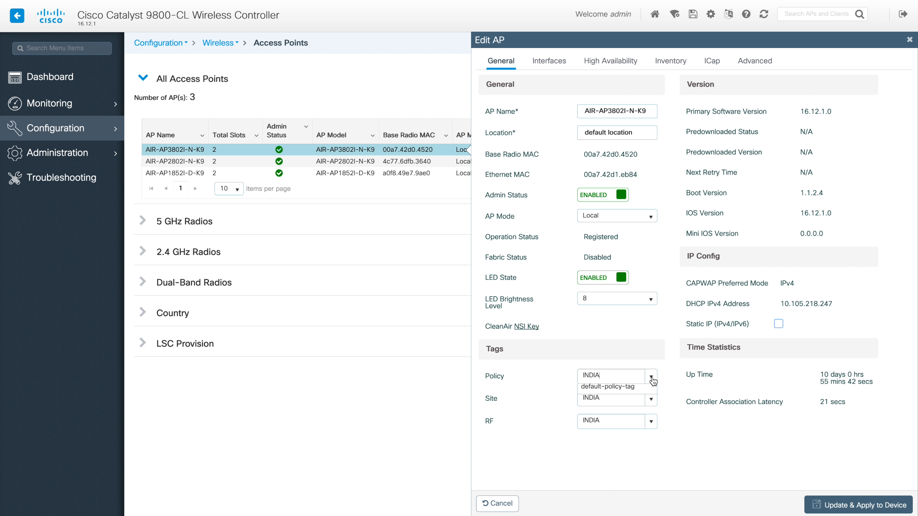
left_click(682, 384)
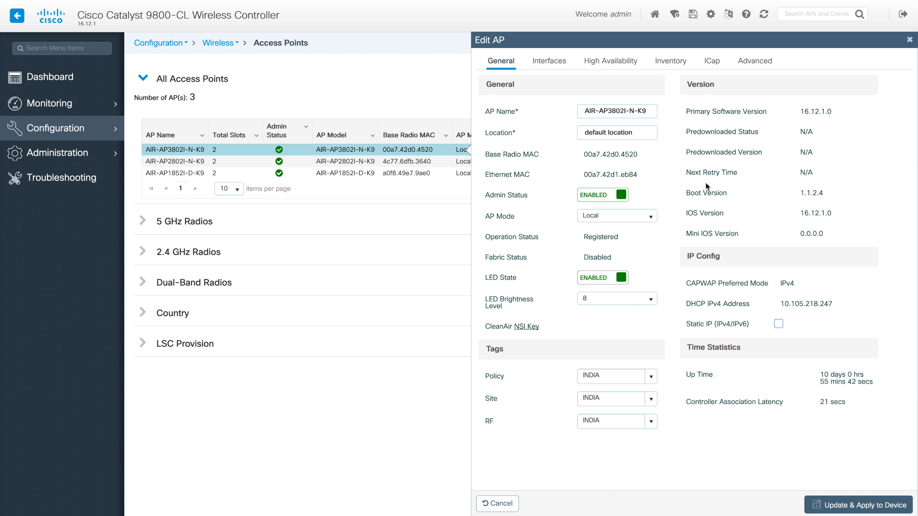
Review the access point's Interfaces, High Availability, Inventory, ICap and Advanced settings.
left_click(550, 61)
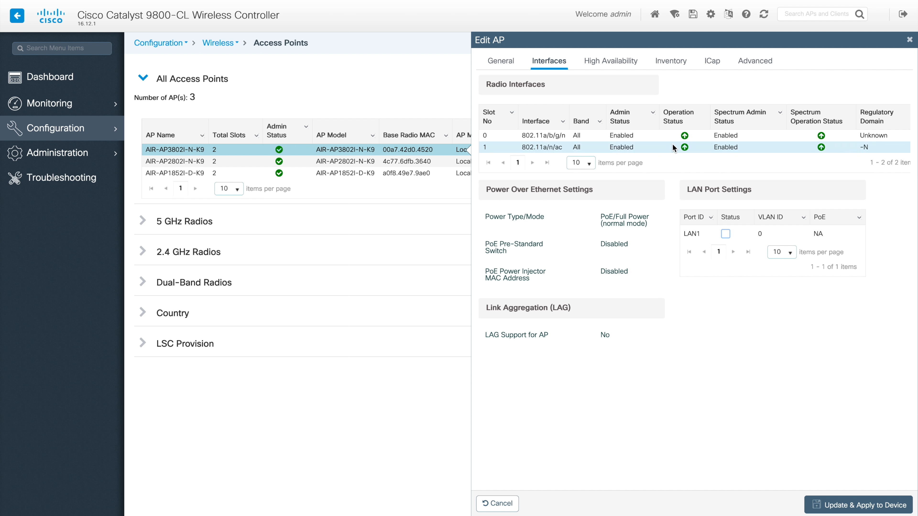
left_click(714, 137)
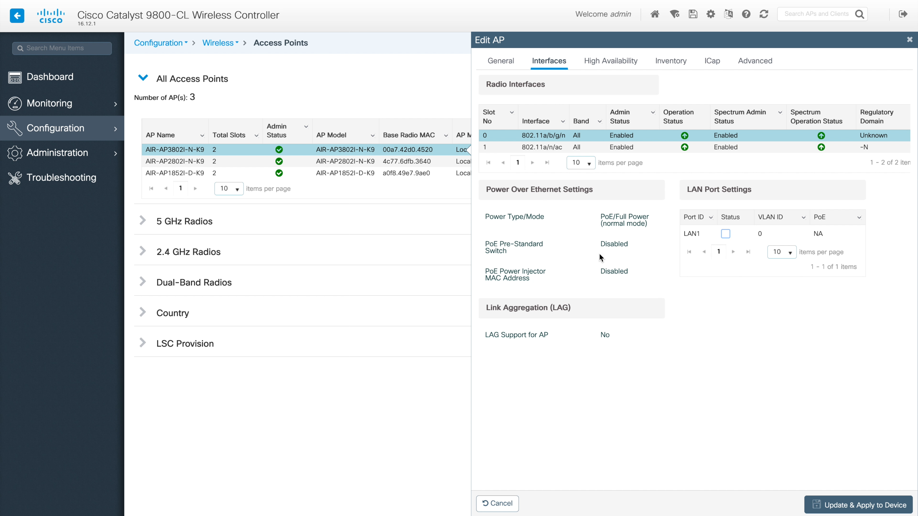
left_click(622, 63)
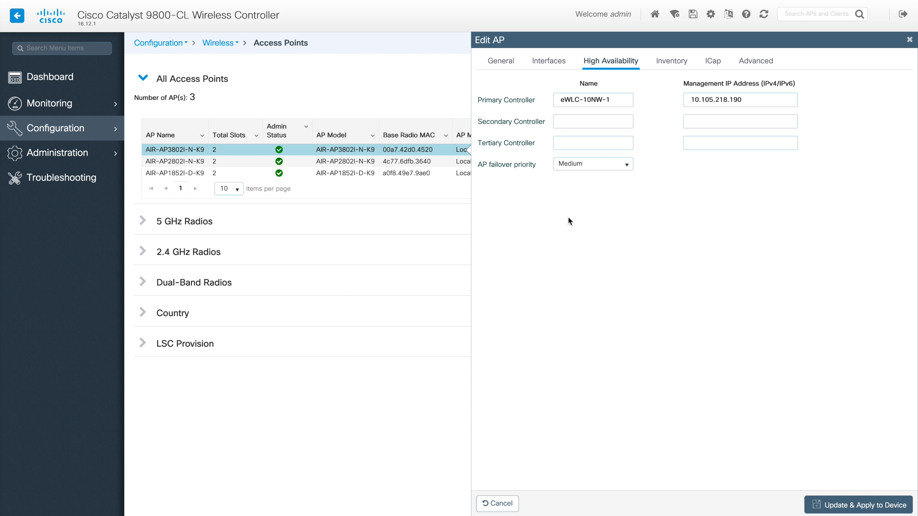
left_click(675, 62)
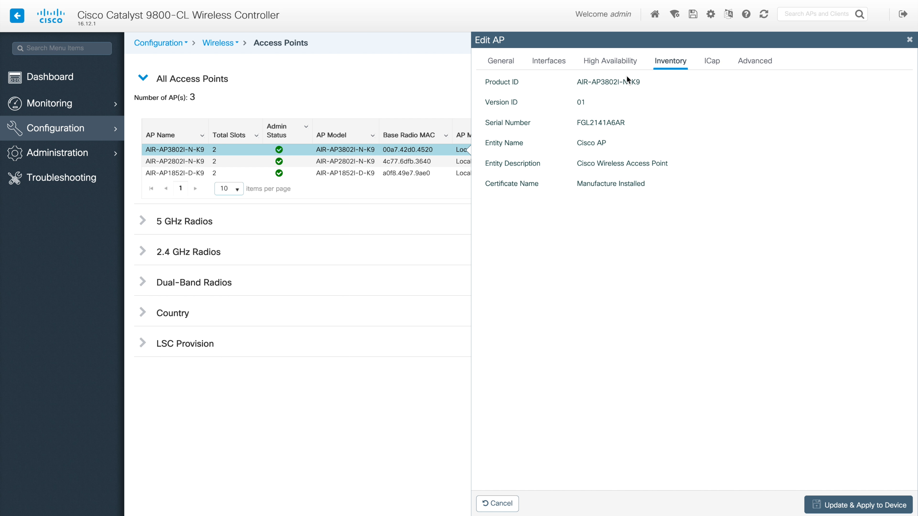
left_click(711, 62)
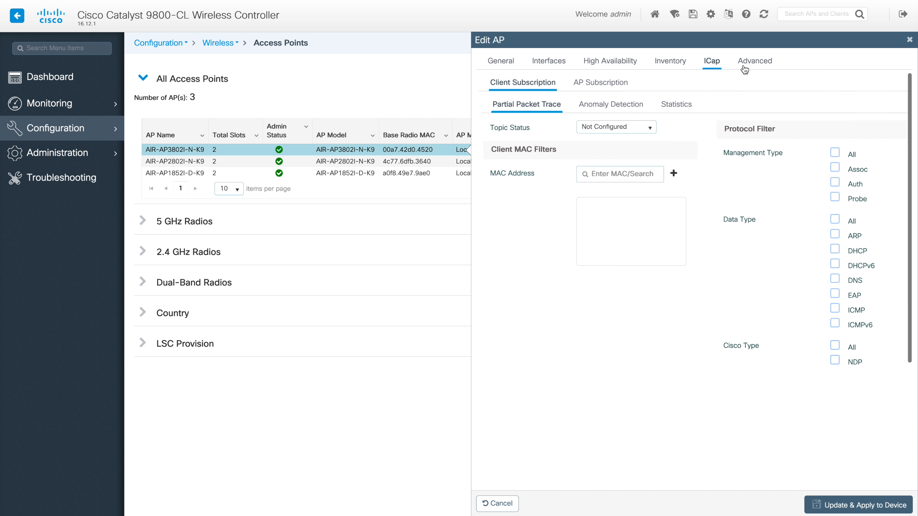
left_click(756, 65)
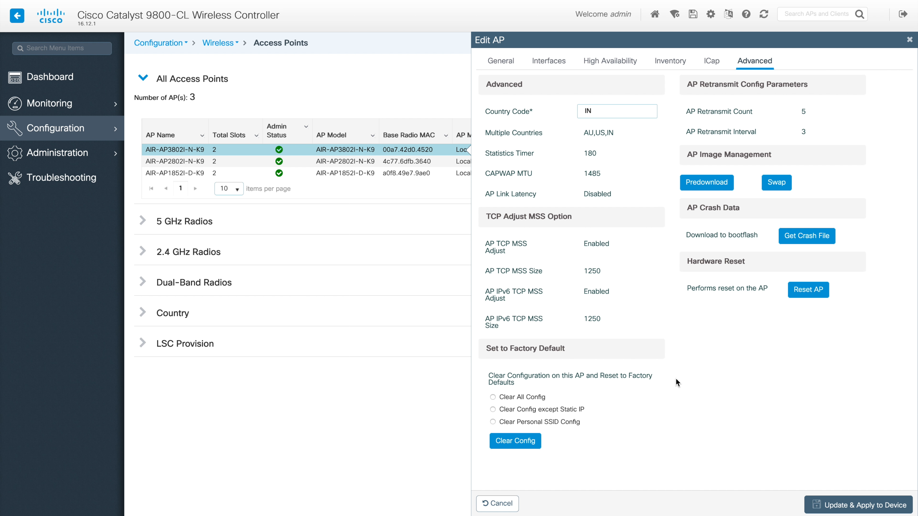
Check the AP TCP MSS size, the AP Join profile entry and the country code, and close the AP editor without changes.
double_click(595, 271)
mouse_move(67, 137)
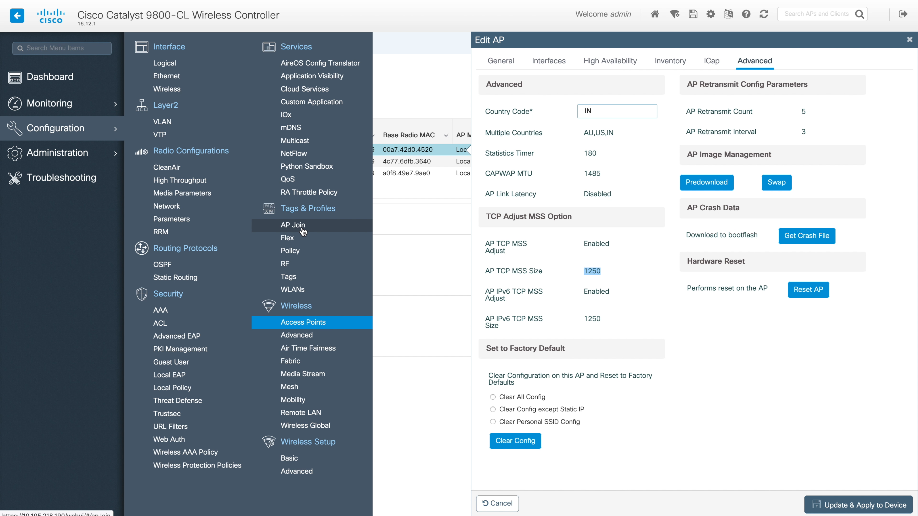
left_click(646, 313)
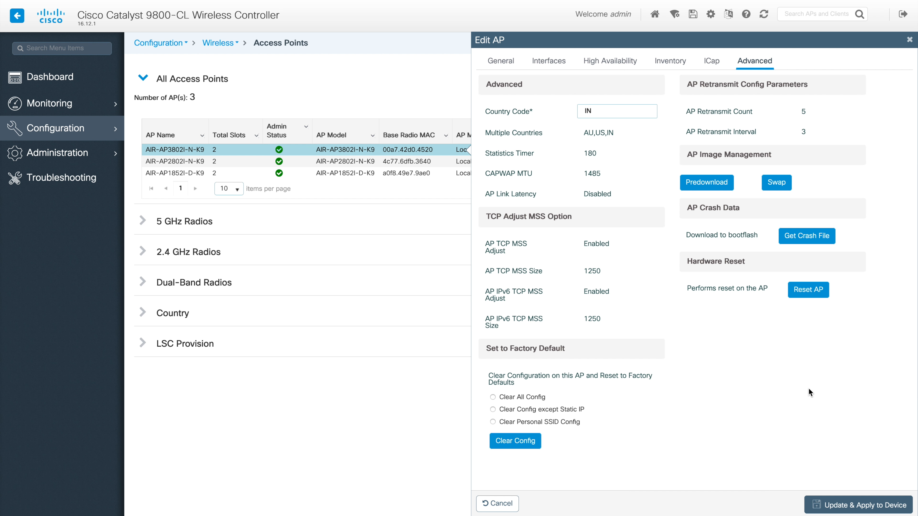
left_click(598, 110)
left_click(500, 65)
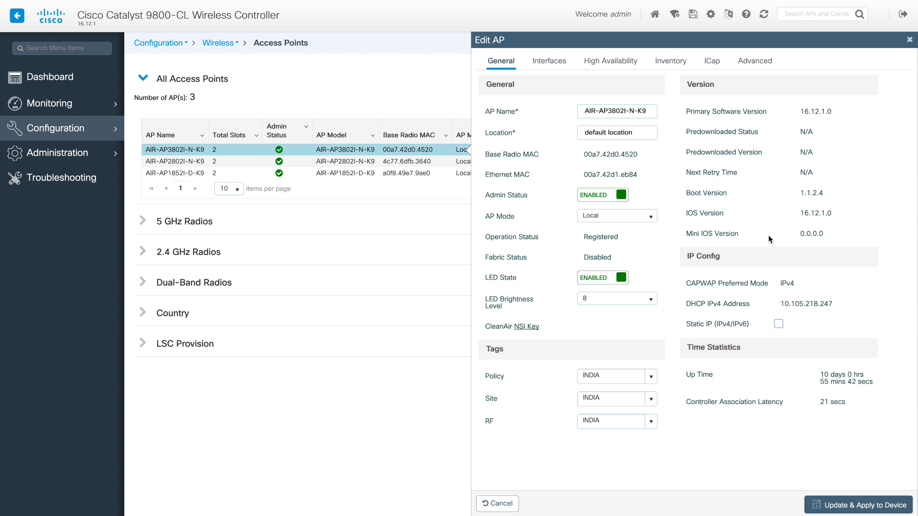
left_click(488, 506)
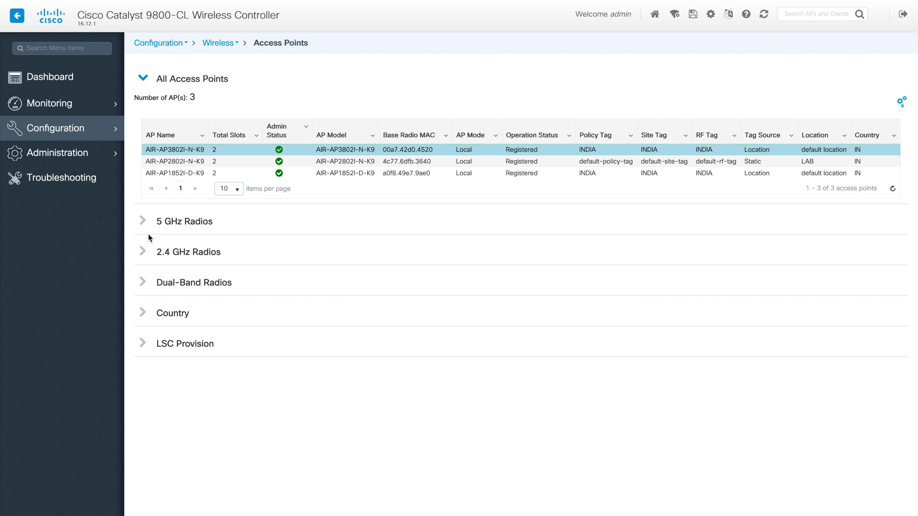
Expand the 5 GHz Radios section and revisit the AP list, radio and Global Configuration pages on the AireOS controller.
left_click(144, 222)
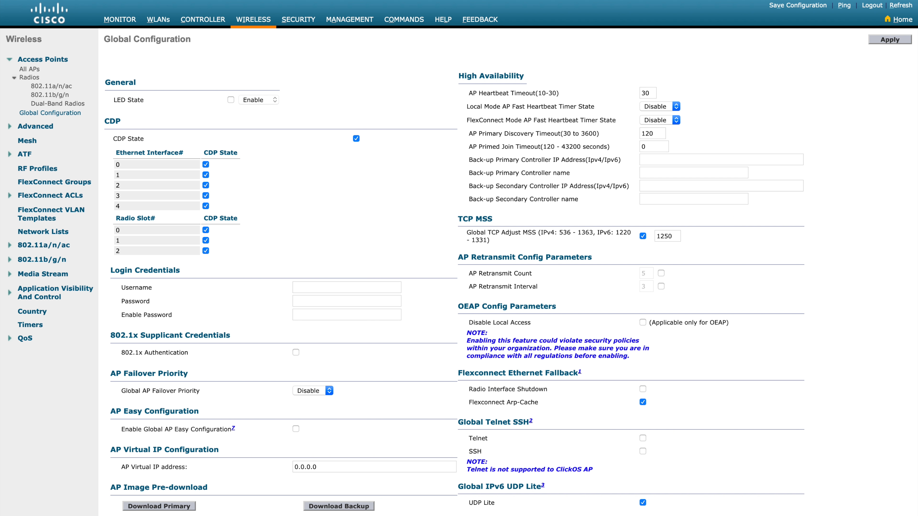
left_click(29, 68)
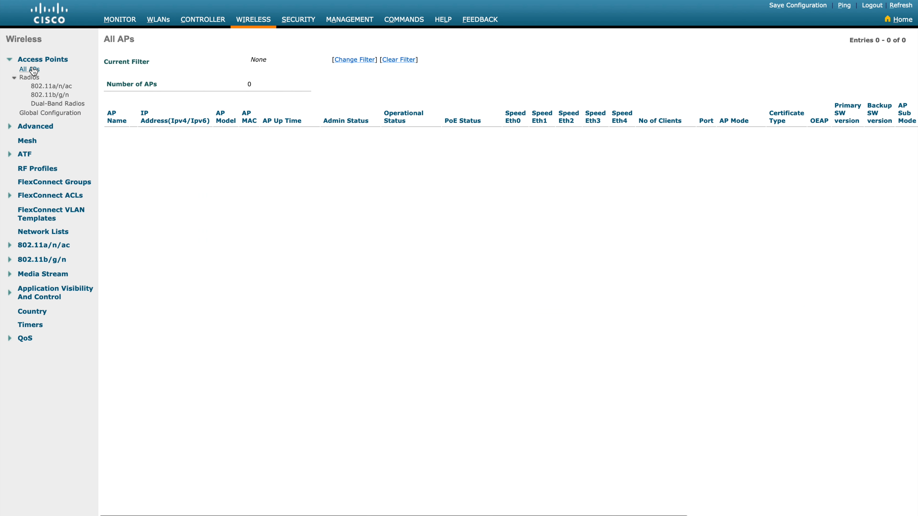
left_click(50, 90)
left_click(50, 96)
left_click(50, 112)
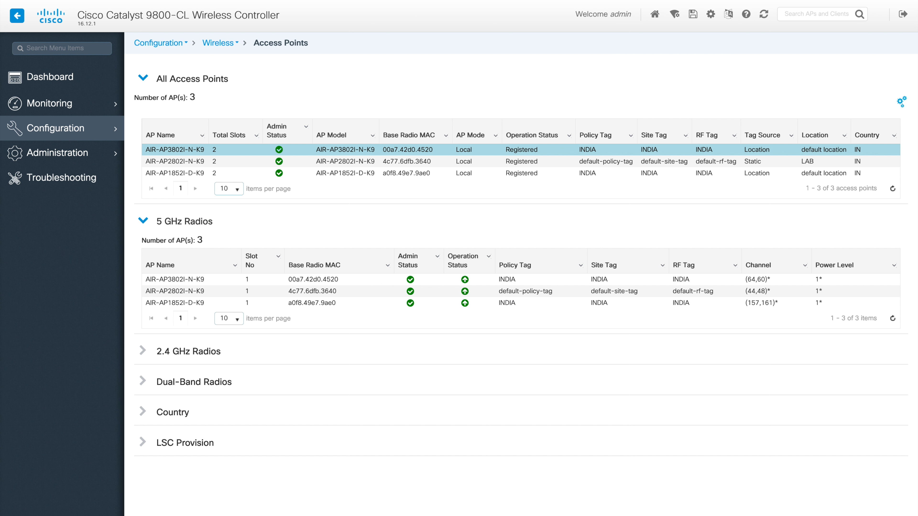
Review the 5 GHz radios of AIR-AP3802I-N-K9 and AIR-AP2802I-N-K9, and the 802.11a/n/ac radios page on the AireOS controller.
left_click(145, 78)
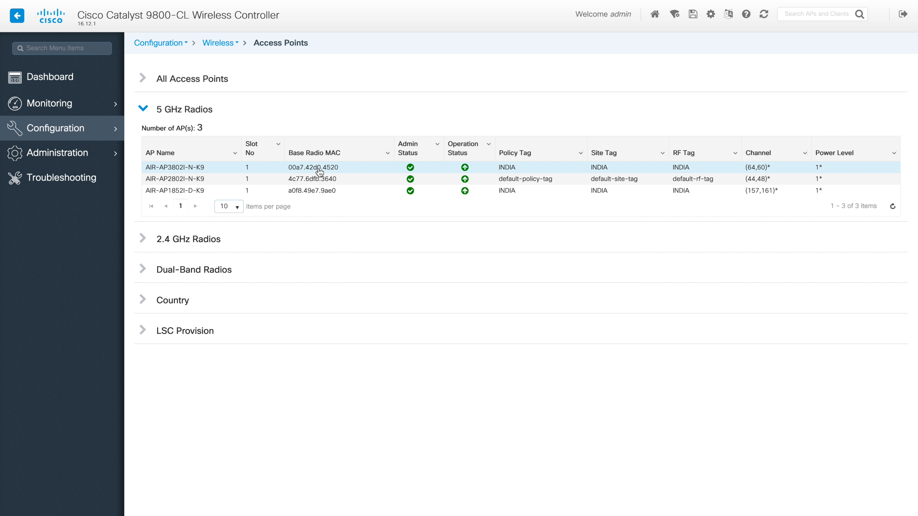
left_click(319, 168)
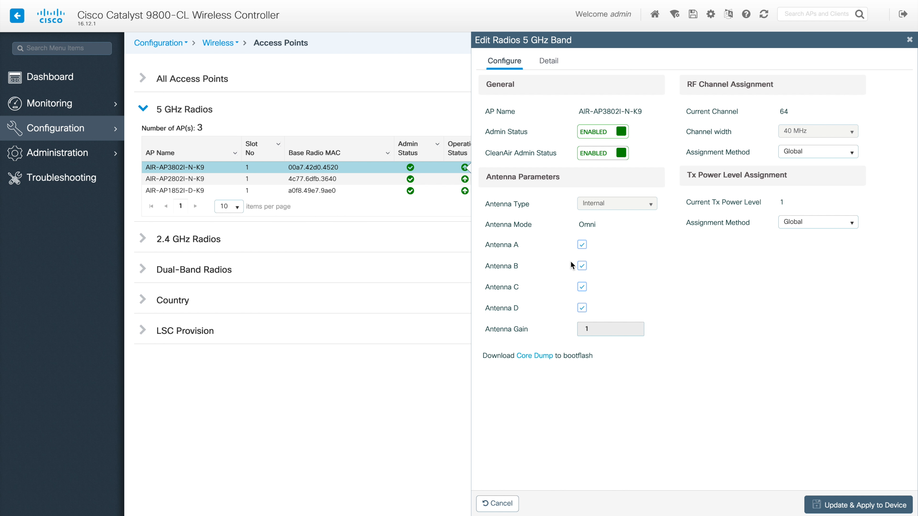
left_click(549, 65)
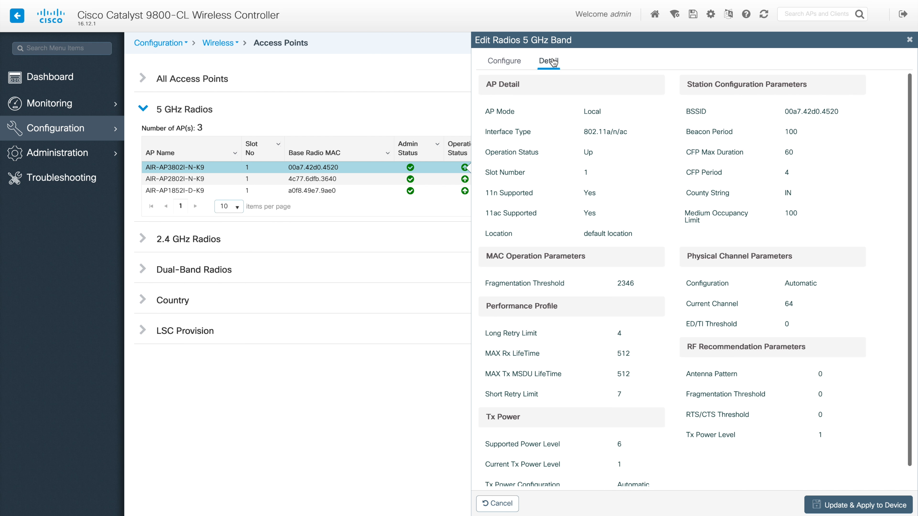
scroll(676, 251, "down", 1)
left_click(215, 179)
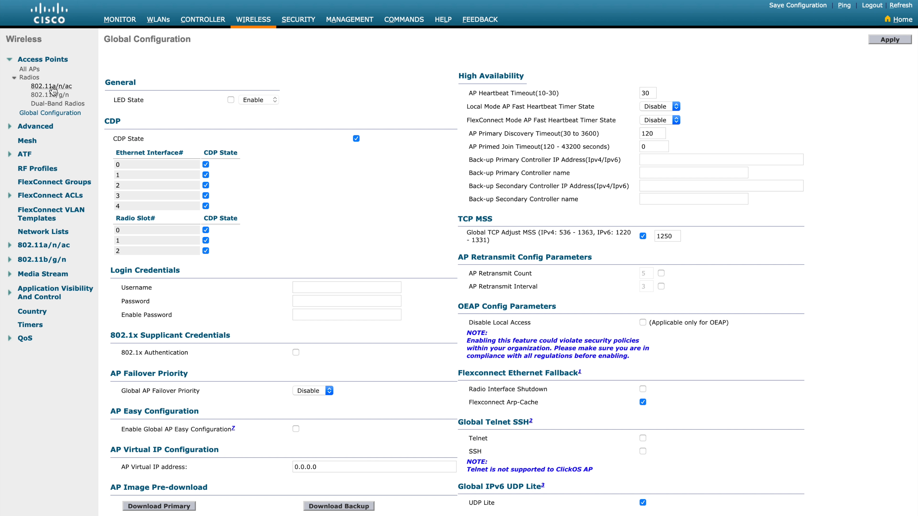
left_click(52, 87)
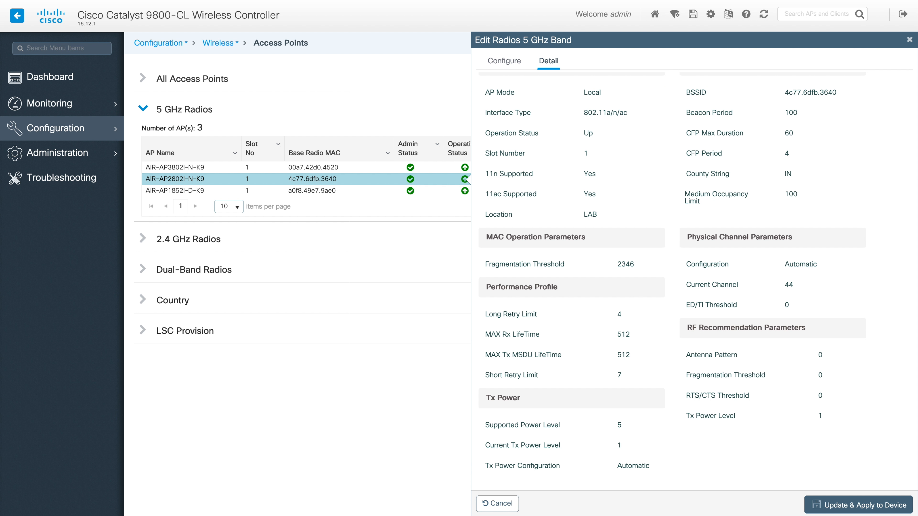
Collapse the 5 GHz radios and view the 2.4 GHz radio settings of AIR-AP3802I-N-K9.
left_click(148, 112)
left_click(144, 142)
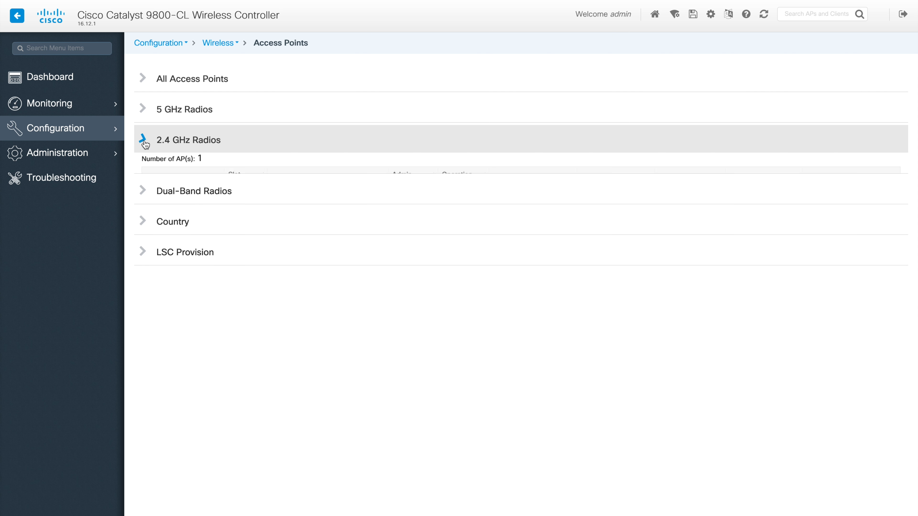
left_click(213, 202)
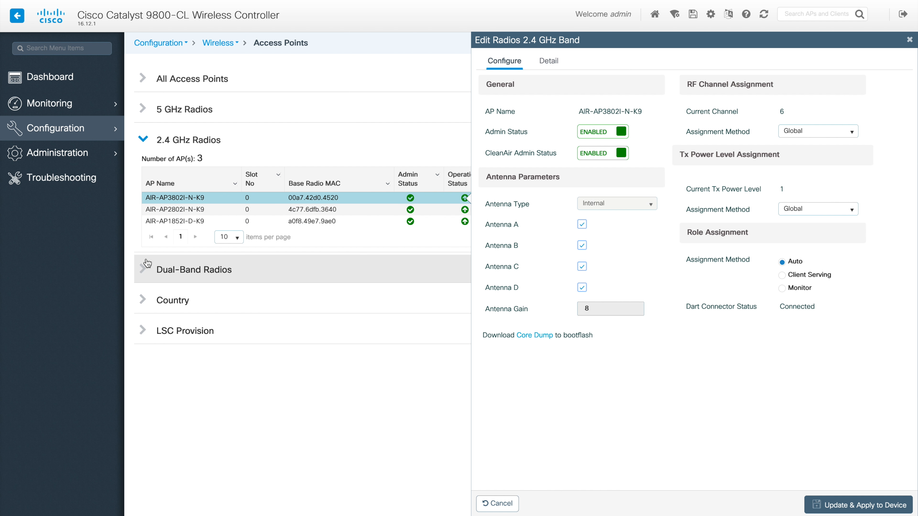
Expand Dual-Band Radios in place of 2.4 GHz Radios, compare with the AireOS page, and view AIR-AP2802I-N-K9's dual-band radio settings.
left_click(146, 140)
left_click(144, 170)
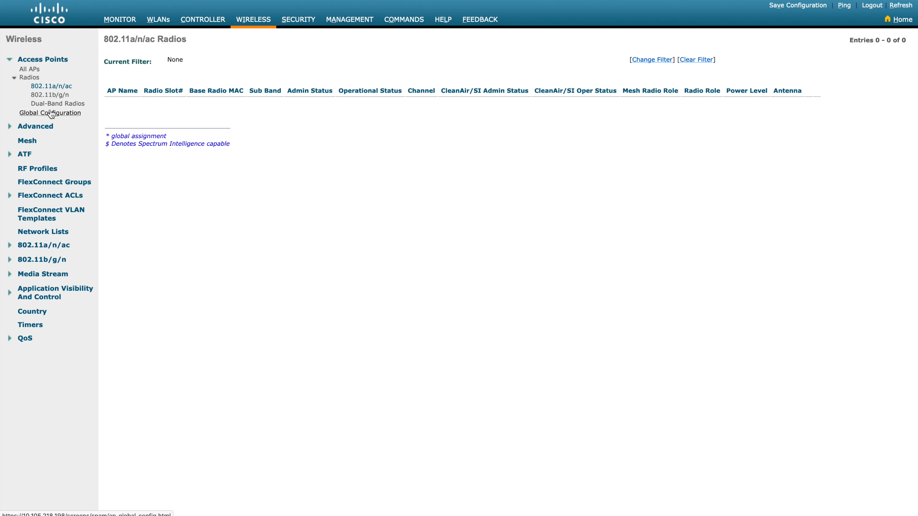
left_click(57, 104)
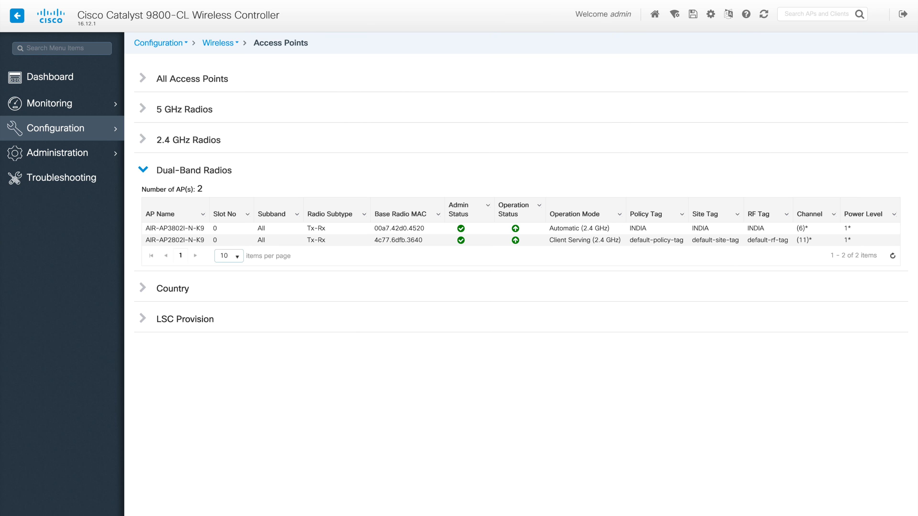
left_click(311, 241)
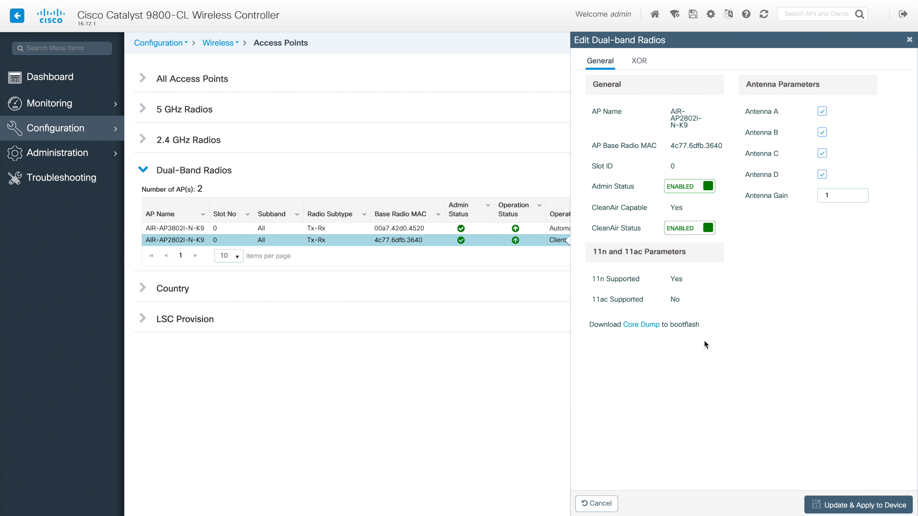
Collapse the dual-band radios and expand the Country section to view the country codes.
left_click(141, 177)
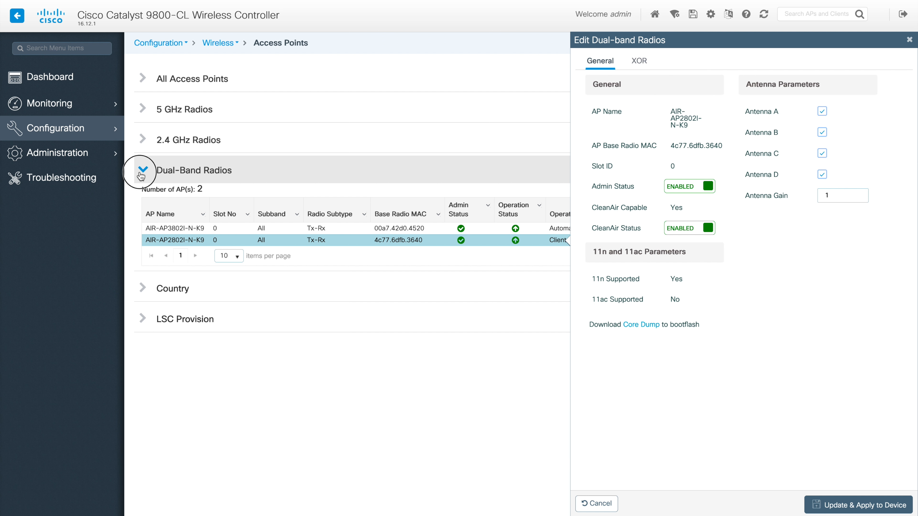
left_click(140, 201)
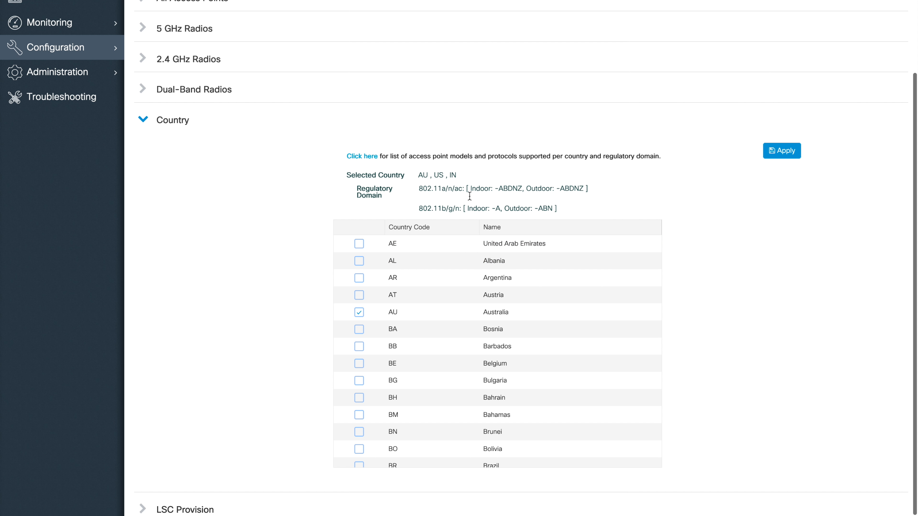
Review the selected countries, their regulatory domains, and the full country code list down to USX.
triple_click(420, 175)
scroll(675, 269, "down", 1)
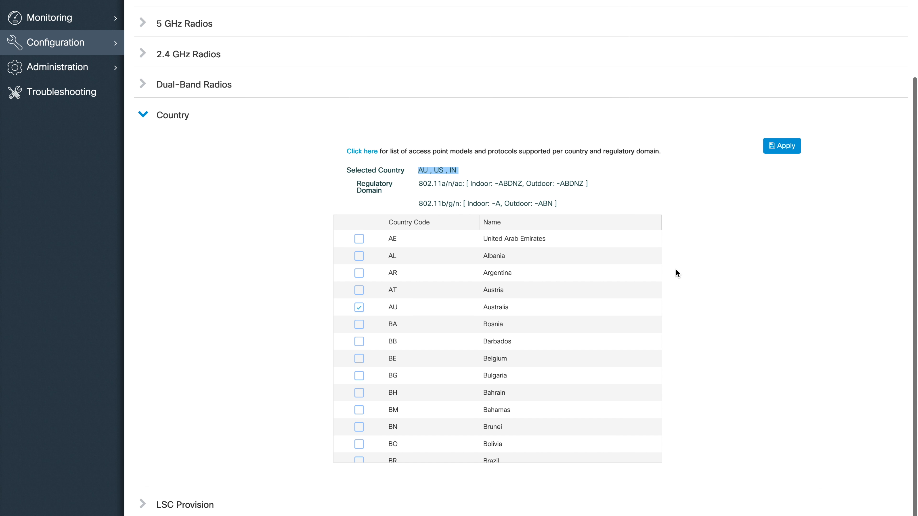
scroll(530, 300, "down", 20)
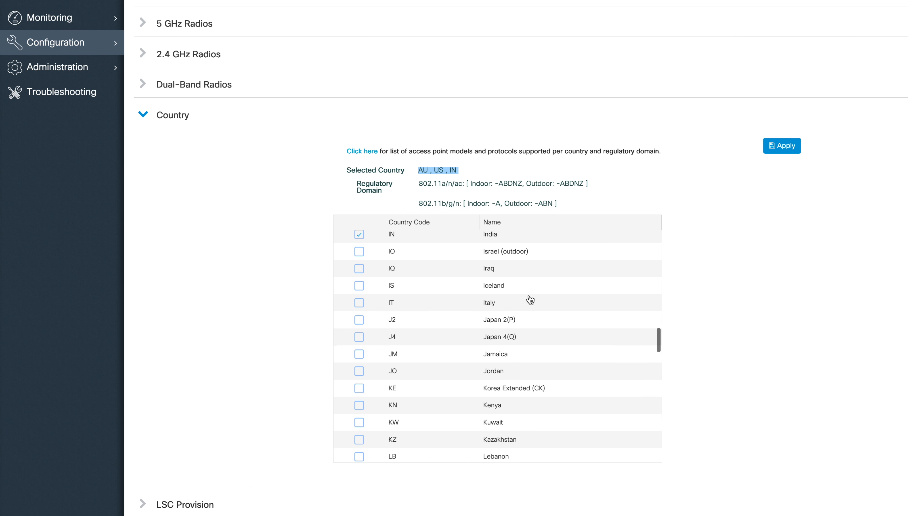
scroll(530, 300, "down", 5)
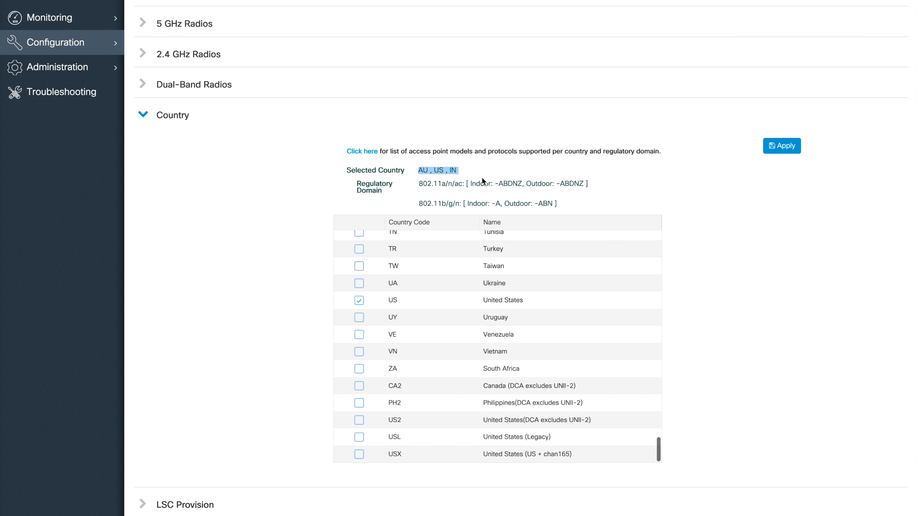
left_click_drag(476, 185, 593, 195)
left_click(603, 202)
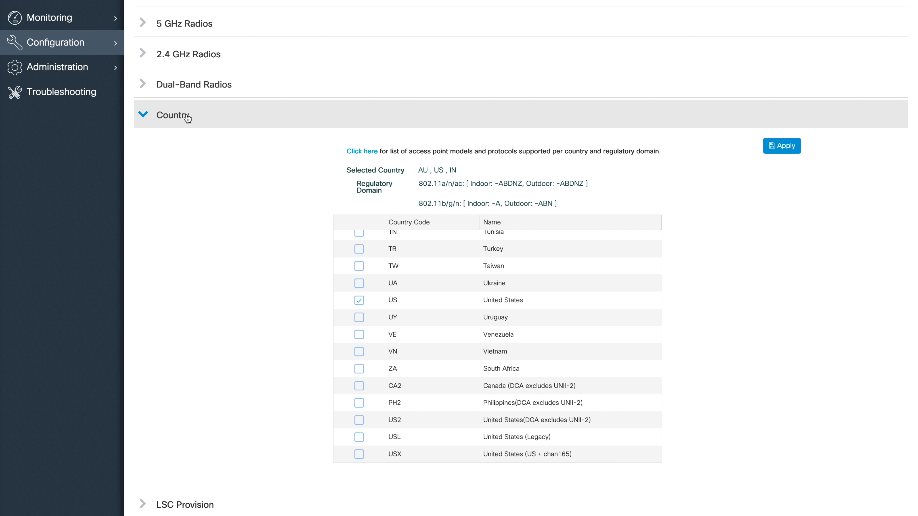
Collapse the Country section and expand LSC Provision to view its provisioning and subject name parameters.
left_click(148, 115)
left_click(143, 232)
scroll(144, 232, "down", 1)
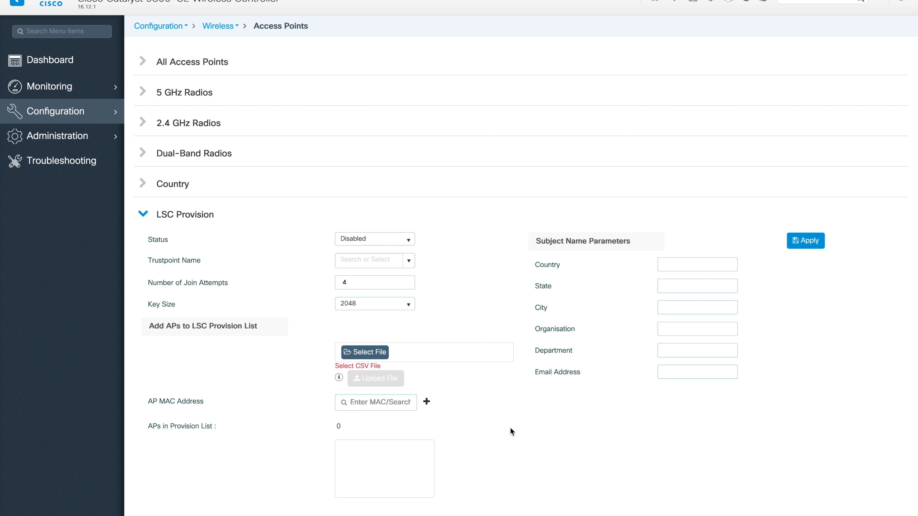
scroll(510, 428, "up", 1)
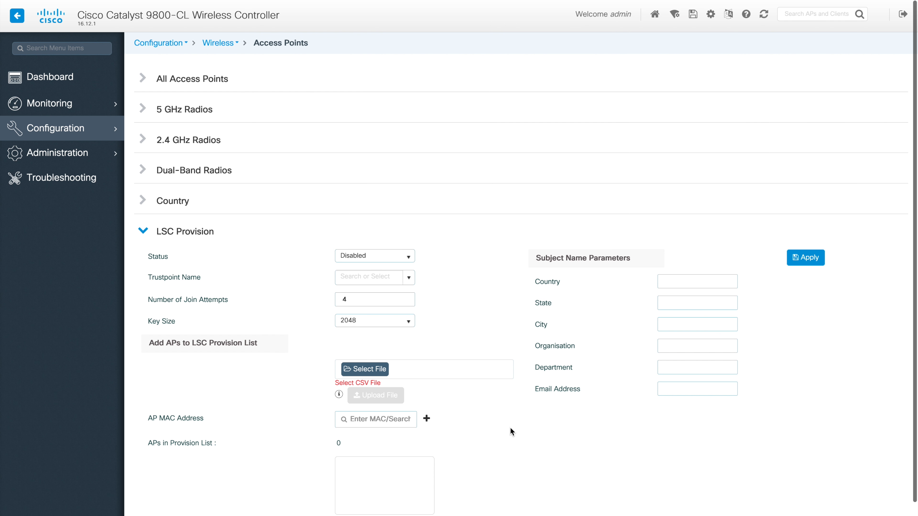
View the Air Time Fairness global configuration and the default-atf-policy profile's settings, closing the policy without changes.
left_click(238, 46)
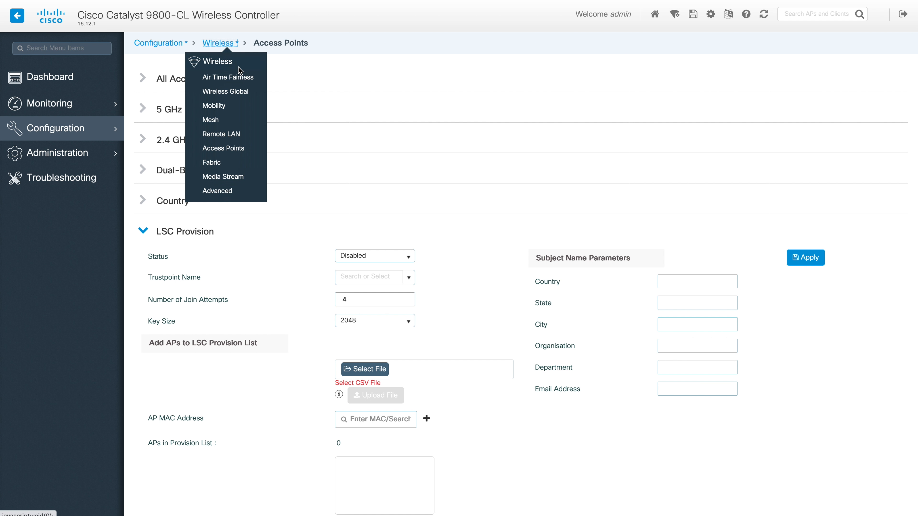
left_click(235, 81)
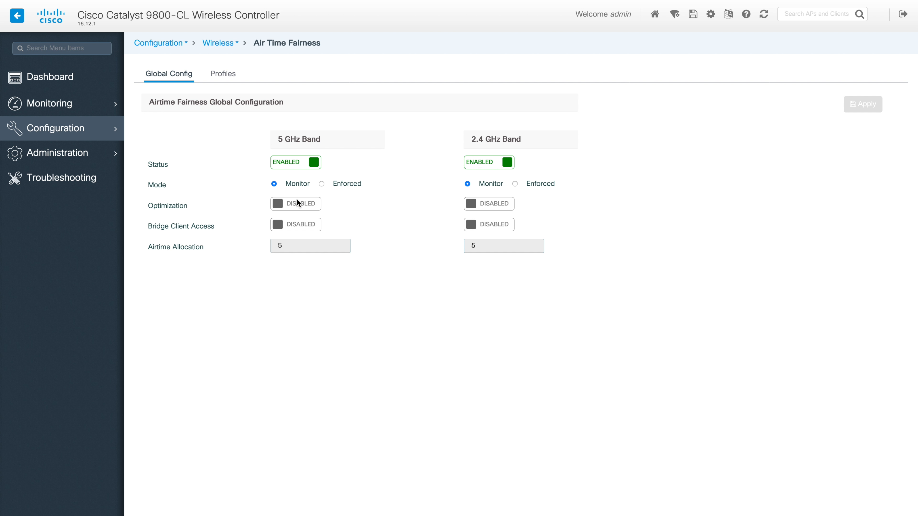
left_click(223, 80)
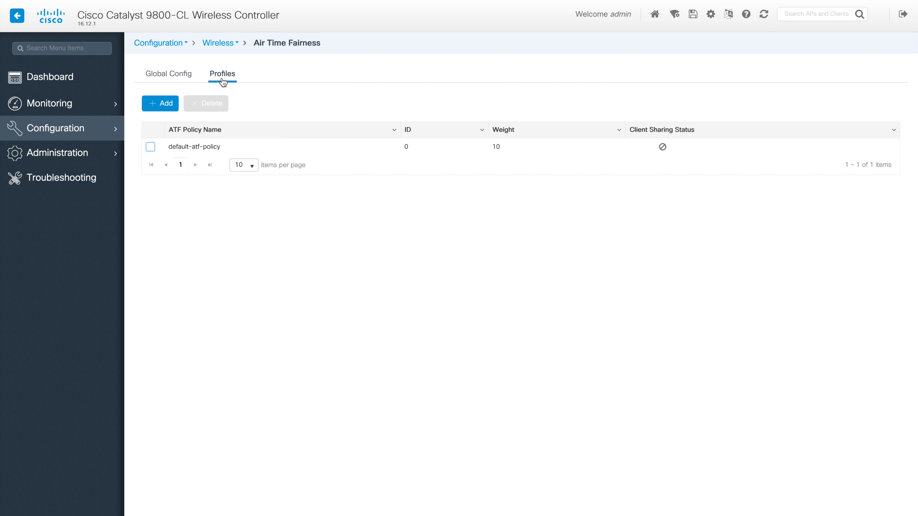
left_click(208, 152)
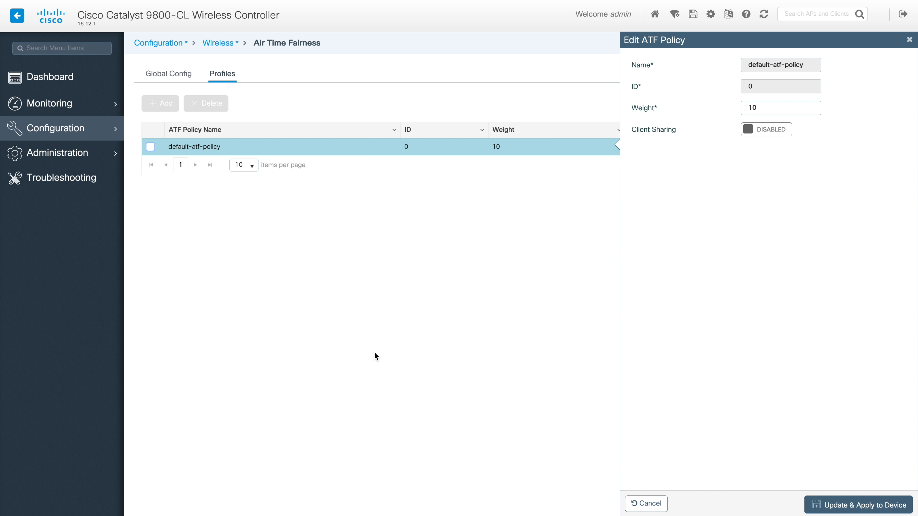
left_click(650, 506)
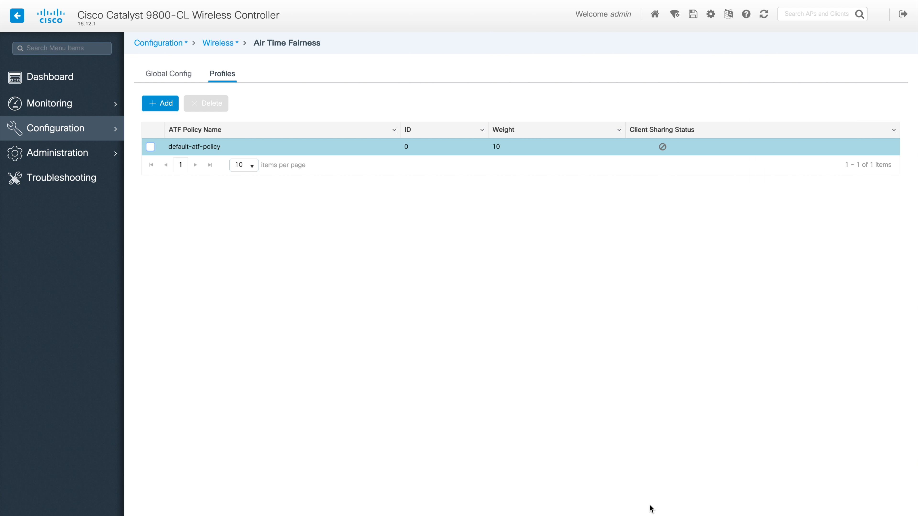
Open the Wireless Global settings and examine the default mobility domain and RF group name.
left_click(237, 43)
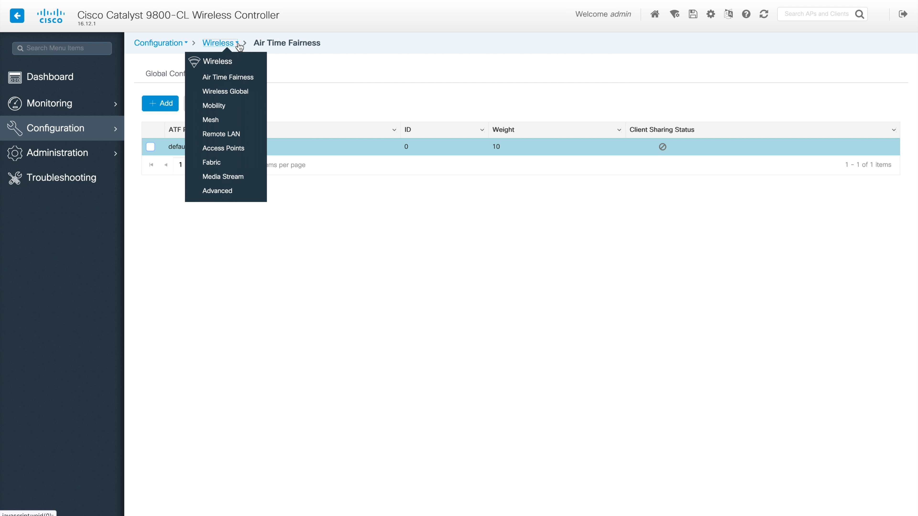
left_click(224, 90)
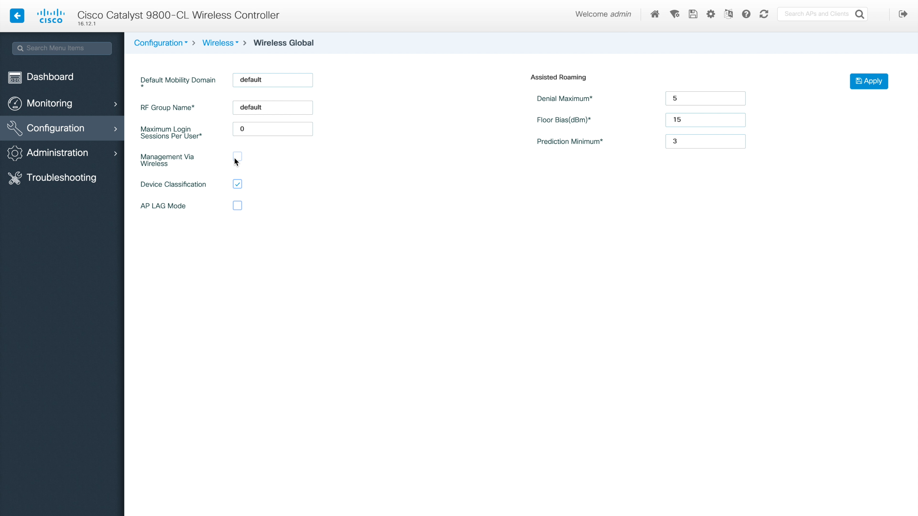
double_click(274, 78)
double_click(279, 105)
Open the Mobility configuration, examine the mobility group name in the global settings, and display the peer configuration.
left_click(239, 44)
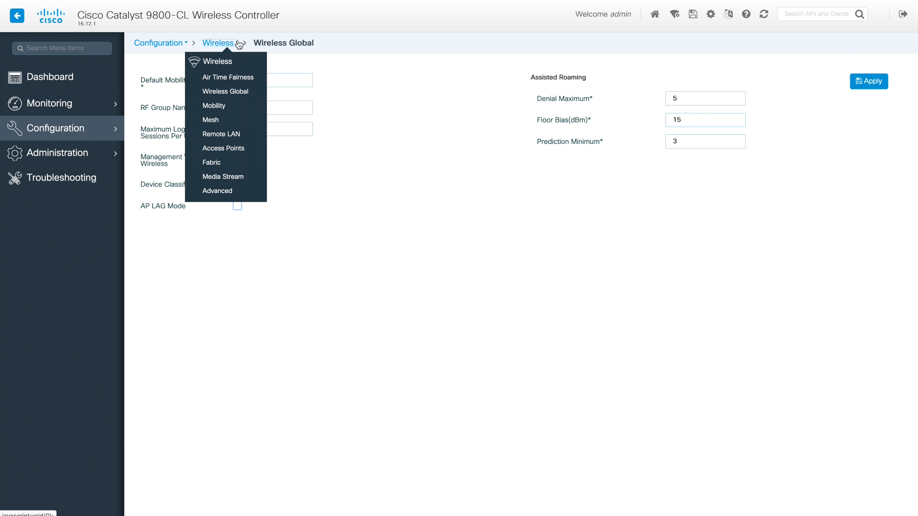
left_click(214, 105)
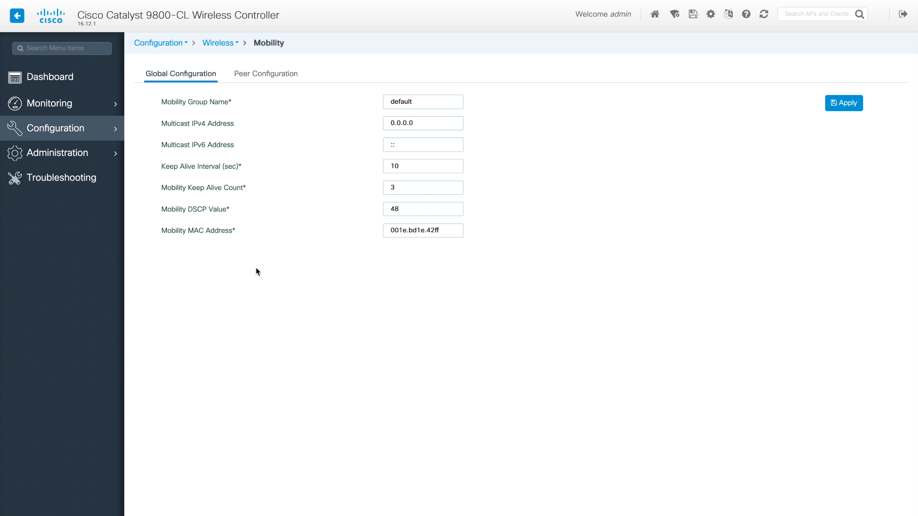
double_click(422, 104)
left_click(273, 73)
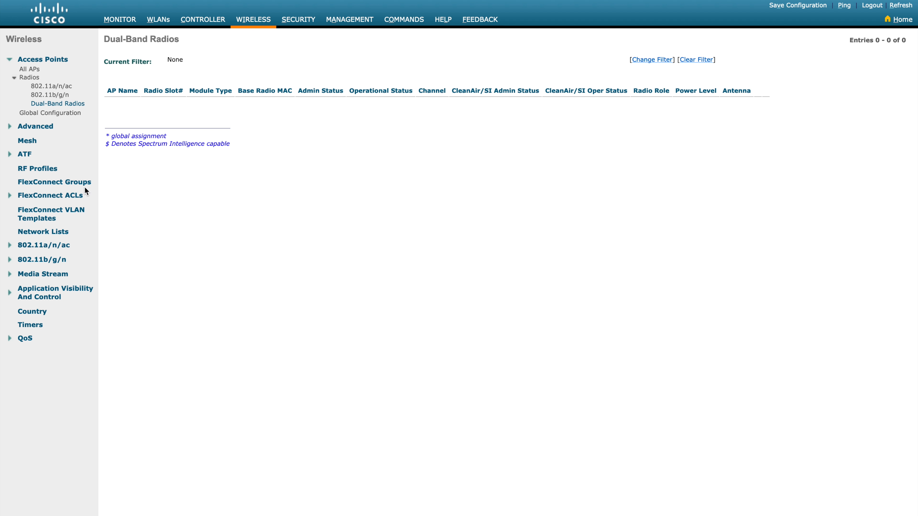
Switch to the AireOS controller and view its general settings and the Mobility Groups, Mobility Anchor Config and Multicast Messaging pages.
left_click(204, 26)
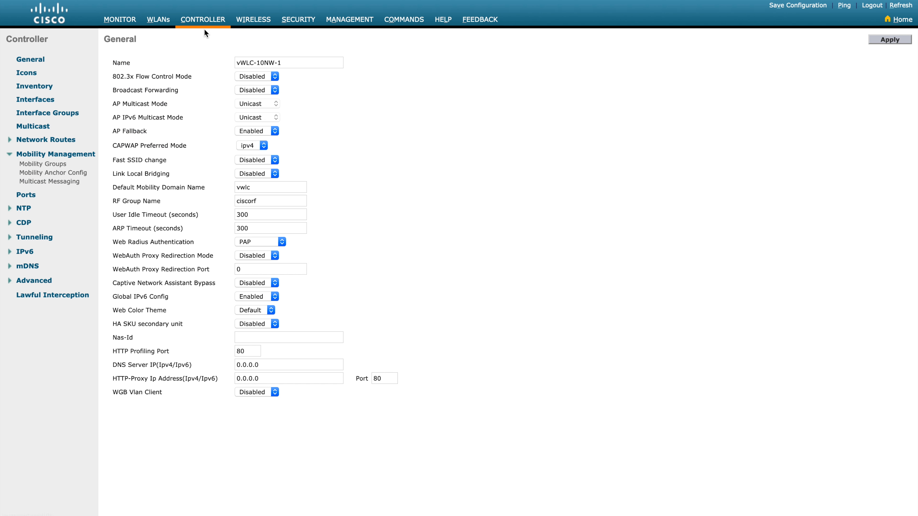
left_click(48, 165)
left_click(49, 173)
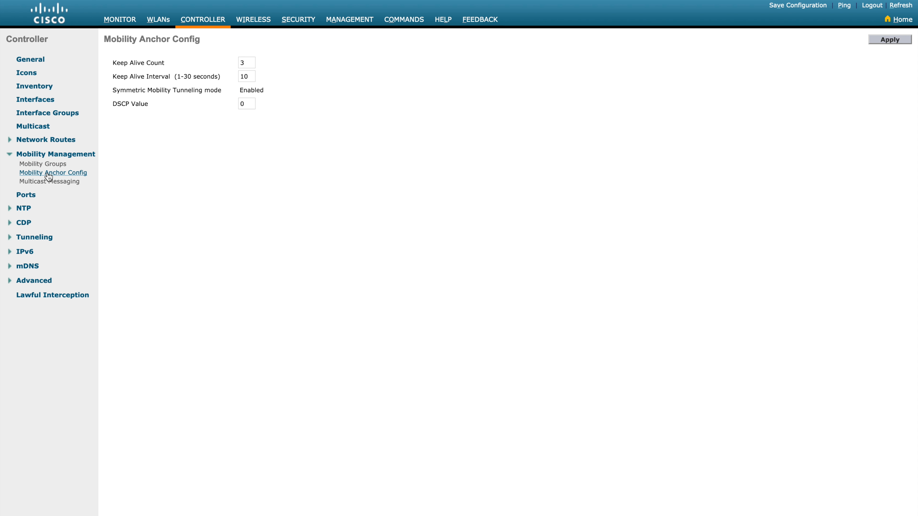
left_click(50, 181)
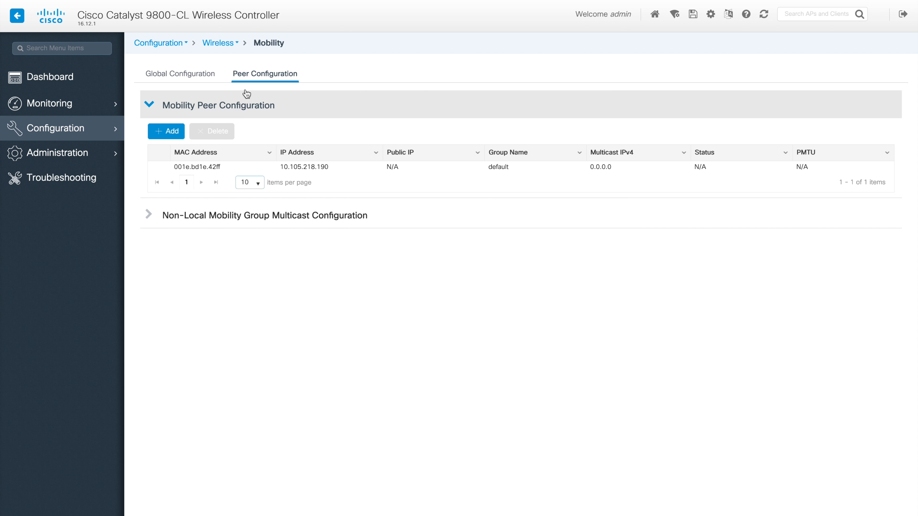
Review the Catalyst 9800's global and peer mobility configuration, and view the Add Mobility Peer form without adding a peer.
left_click(166, 74)
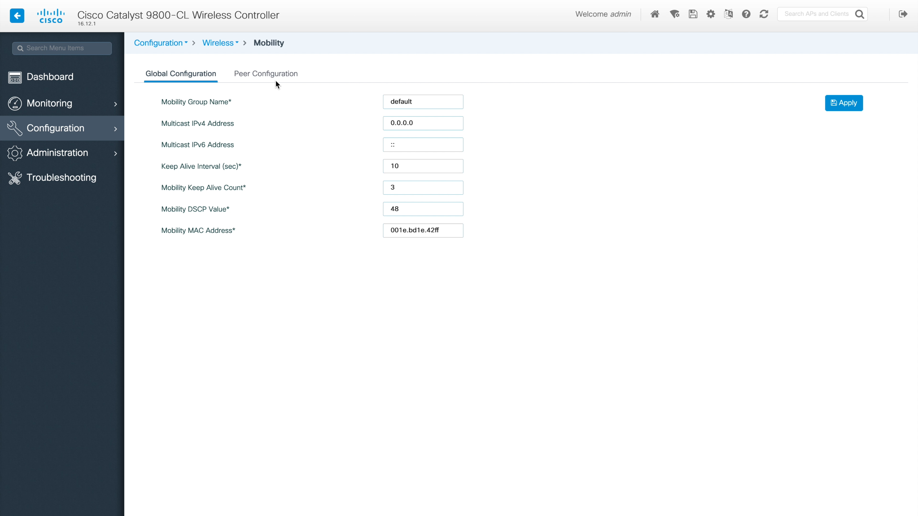
left_click(281, 73)
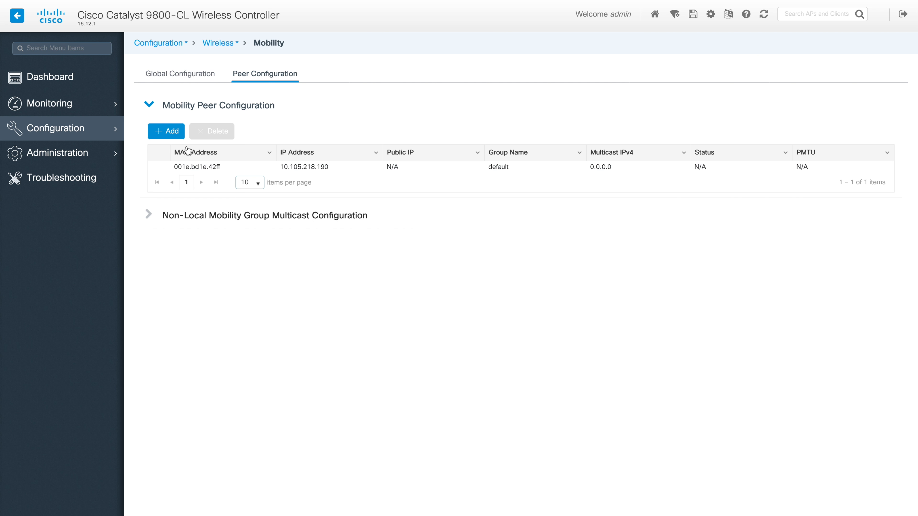
left_click(177, 135)
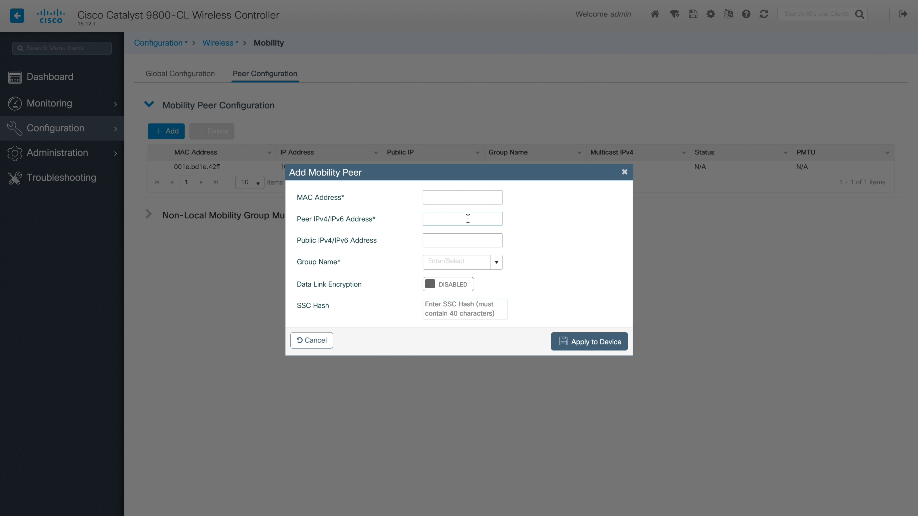
left_click(318, 340)
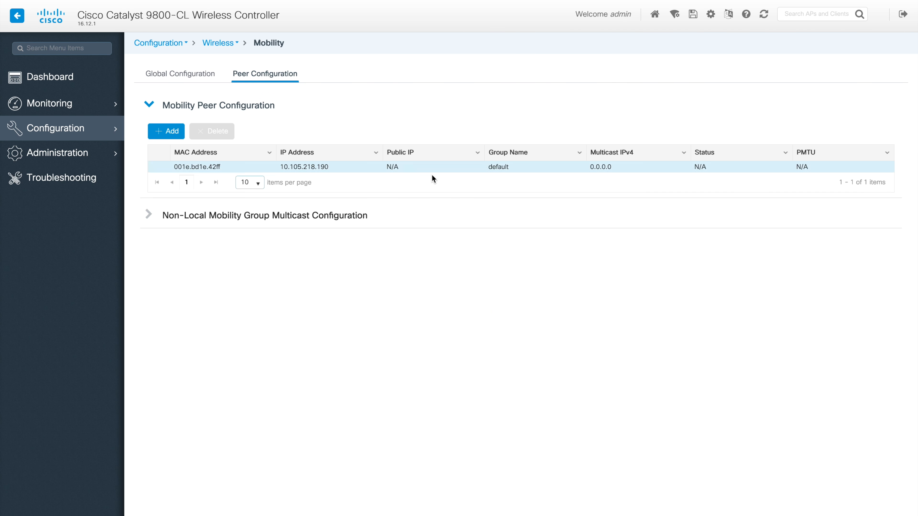
View the Mesh global configuration and the general and advanced settings of default-mesh-profile, closing the profile without changes.
mouse_move(220, 42)
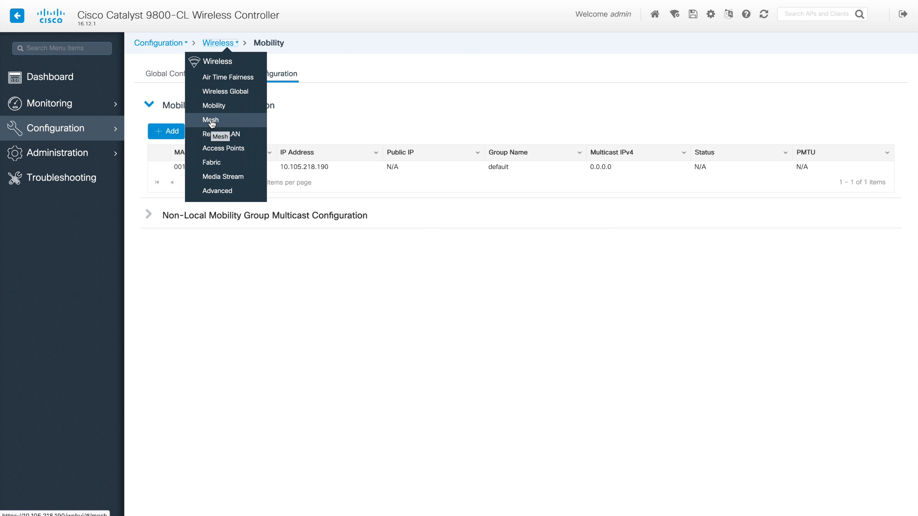
left_click(212, 122)
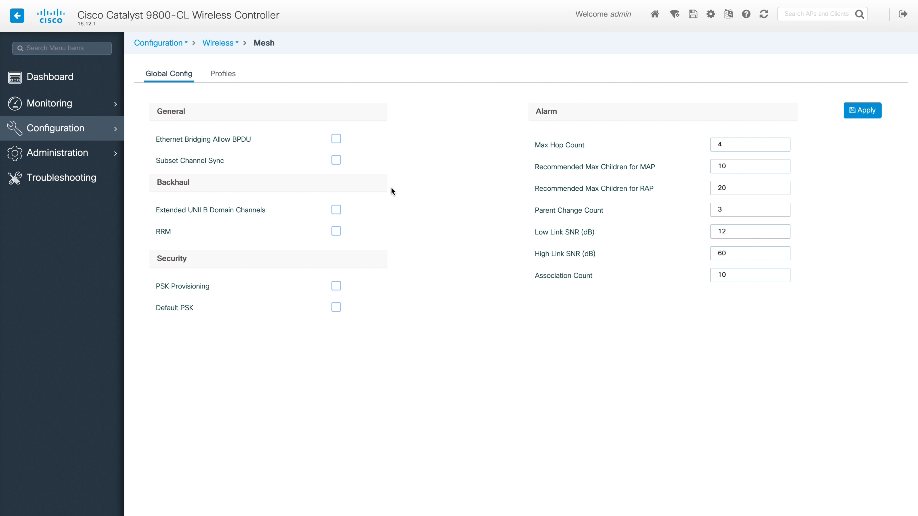
left_click(231, 78)
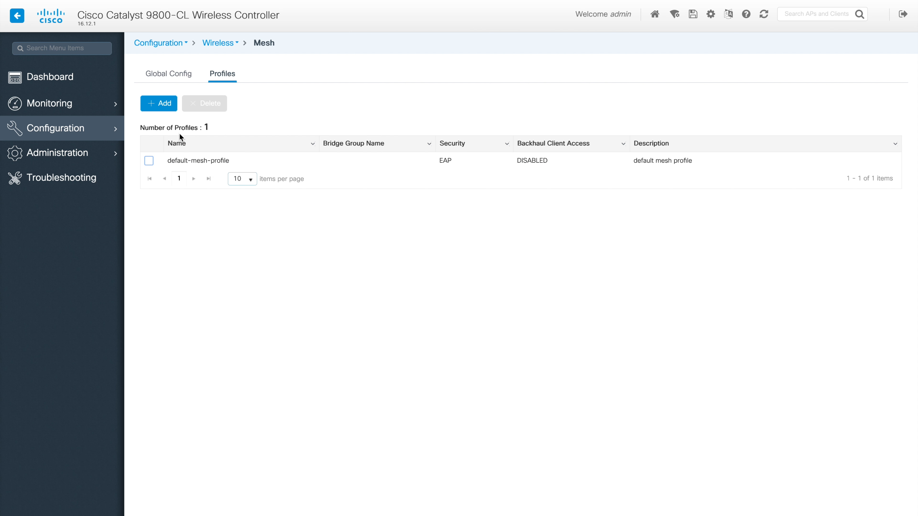
left_click(201, 163)
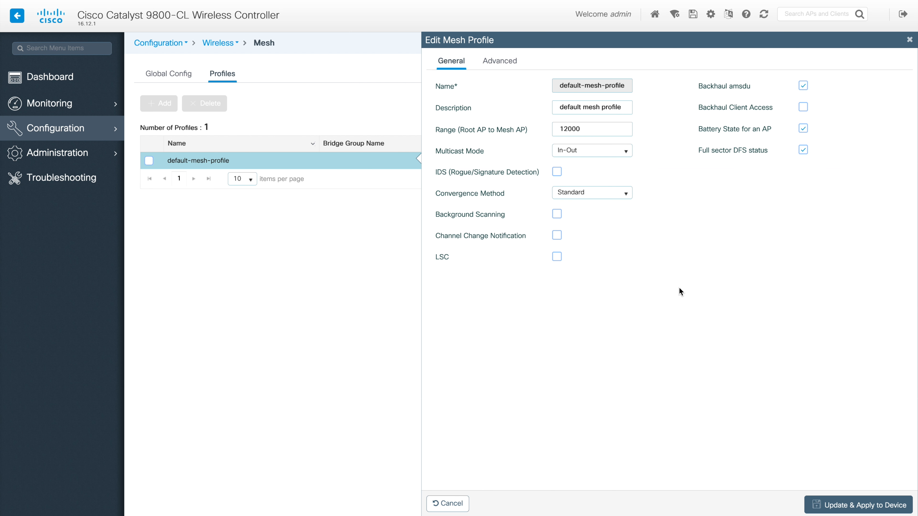
left_click(498, 61)
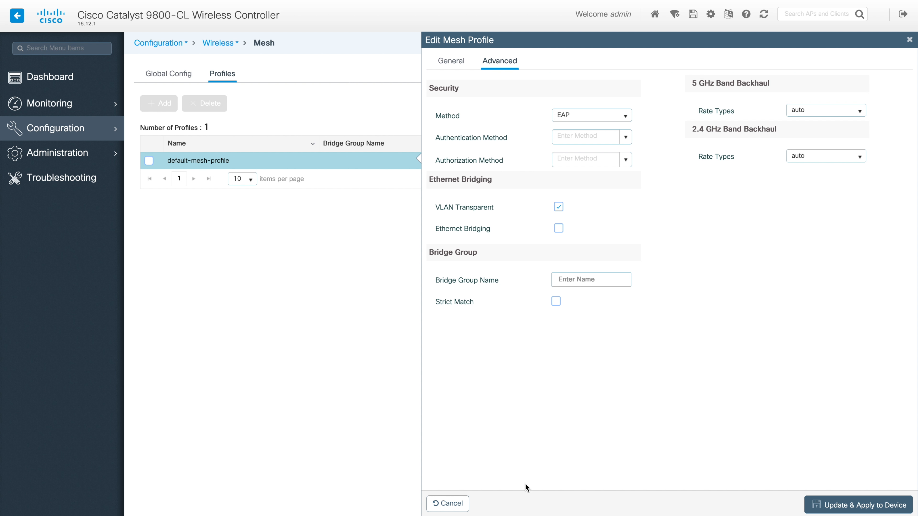
left_click(447, 504)
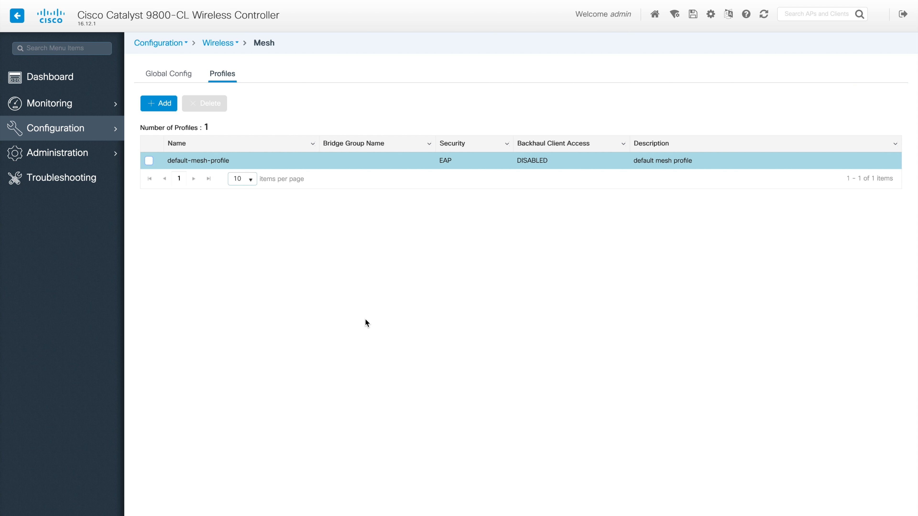
View the Remote LAN profile and policy lists, and the general and security settings of the Add RLAN Profile form.
left_click(239, 45)
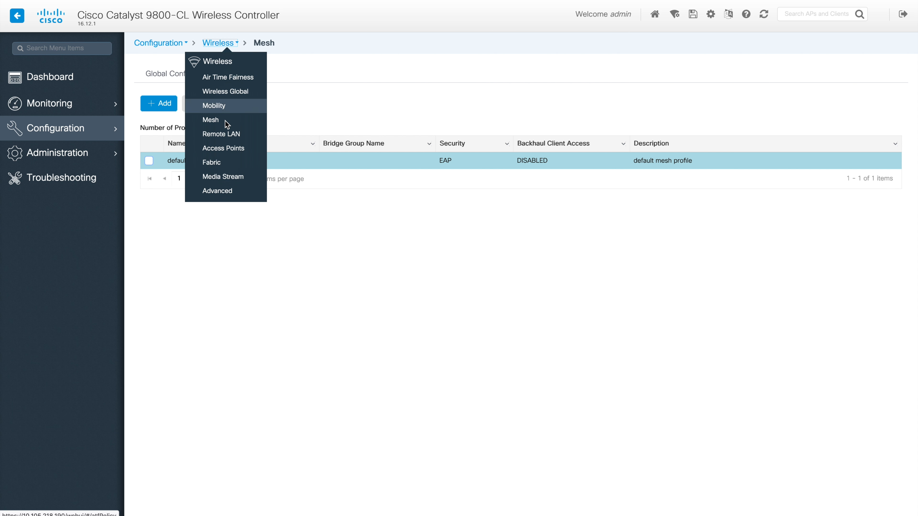
left_click(223, 134)
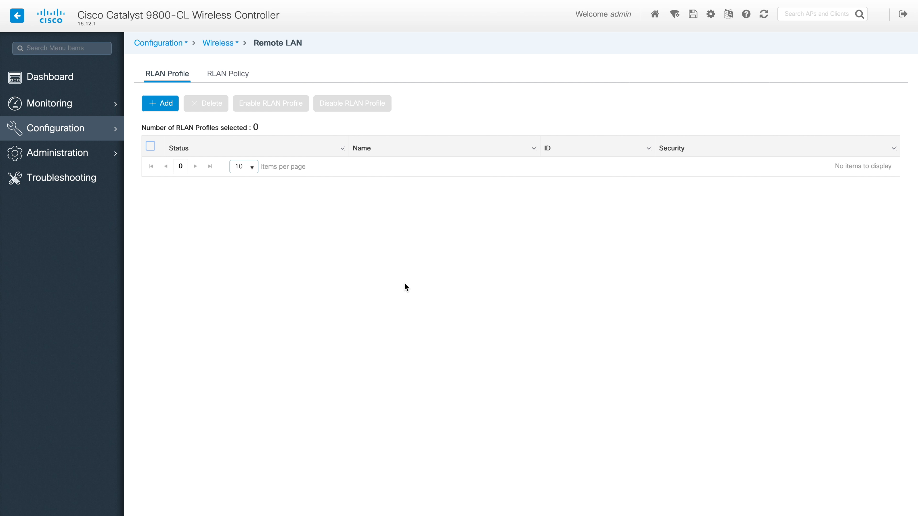
left_click(234, 74)
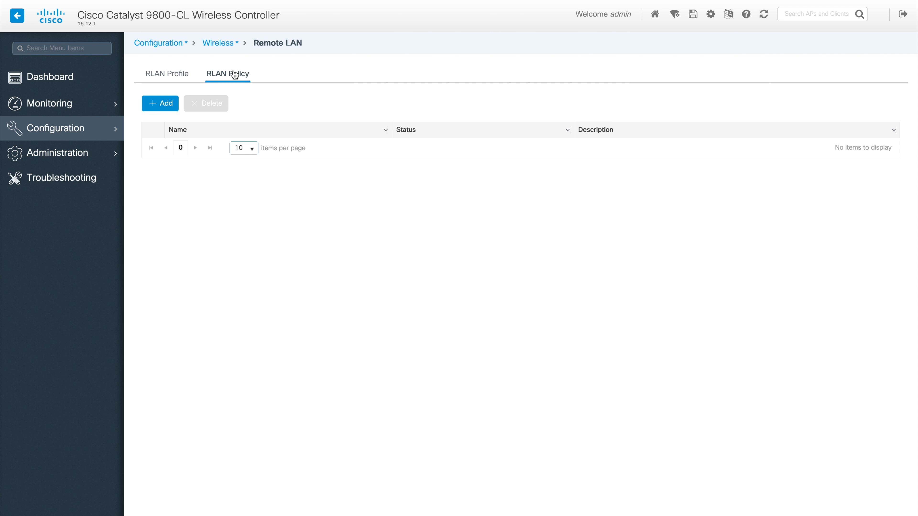
left_click(166, 74)
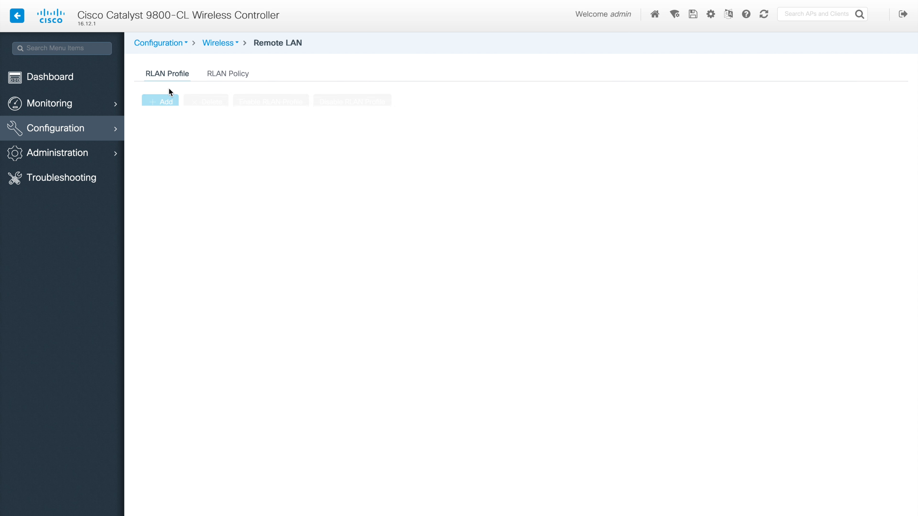
left_click(165, 105)
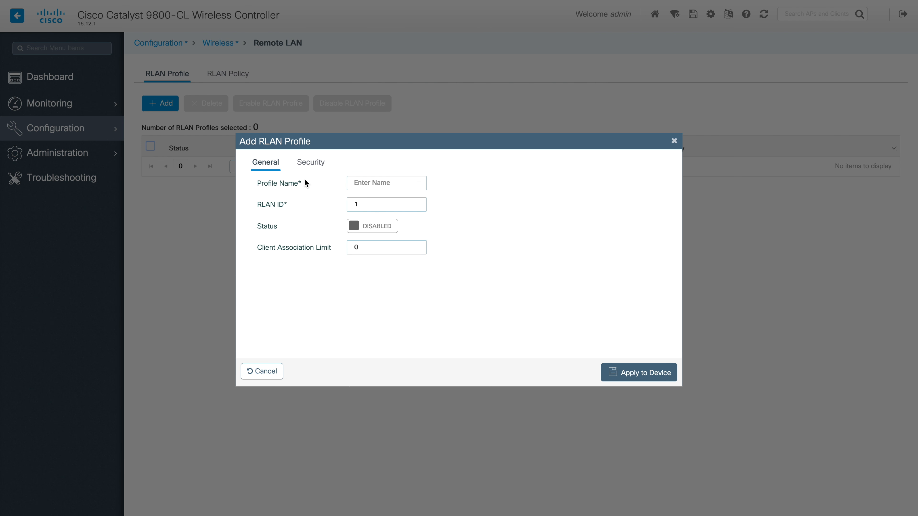
left_click(311, 167)
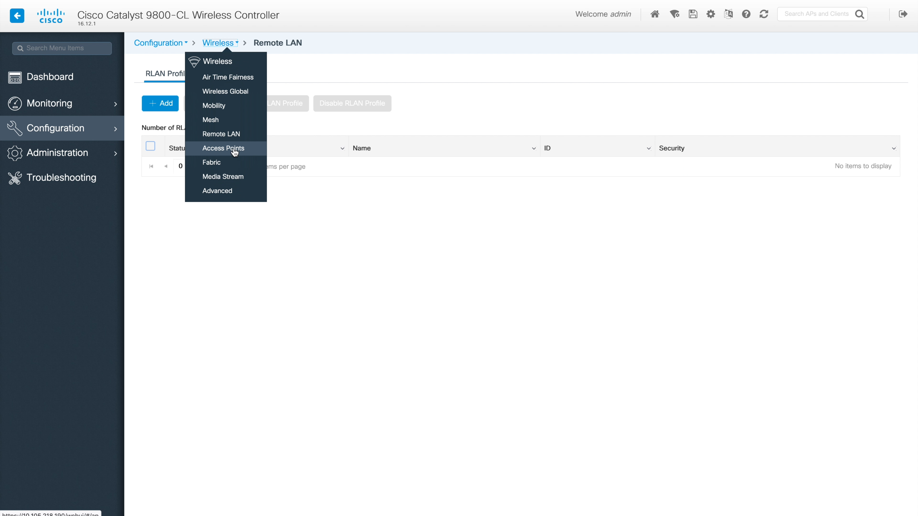
View the Fabric general settings with the VNID mapping, the control plane list and the fabric profiles list.
left_click(212, 166)
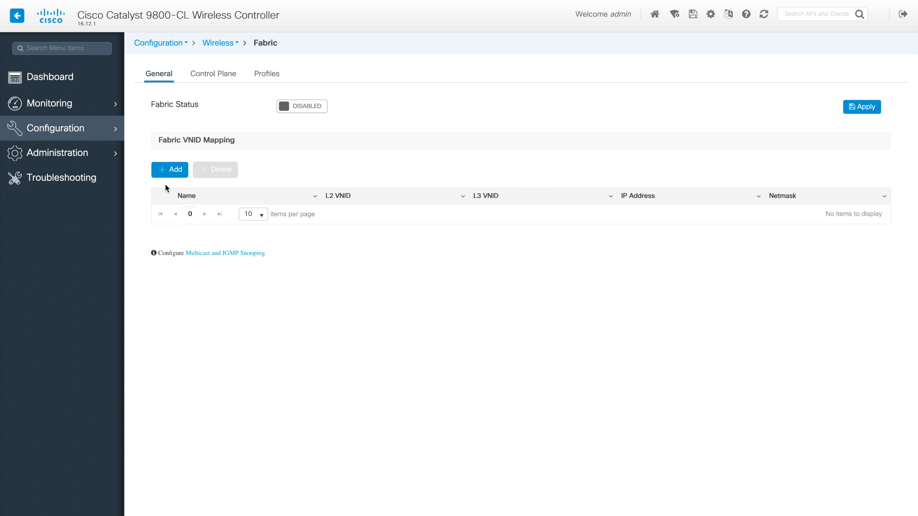
left_click(215, 76)
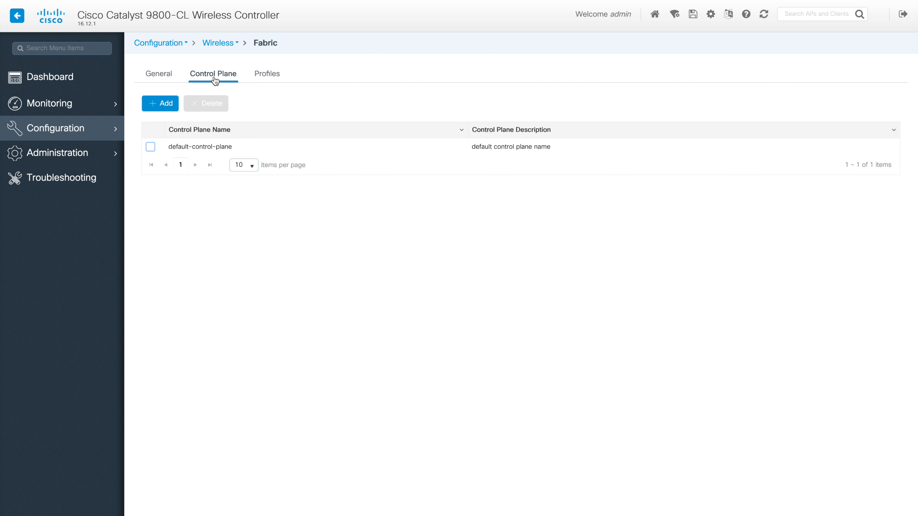
left_click(164, 74)
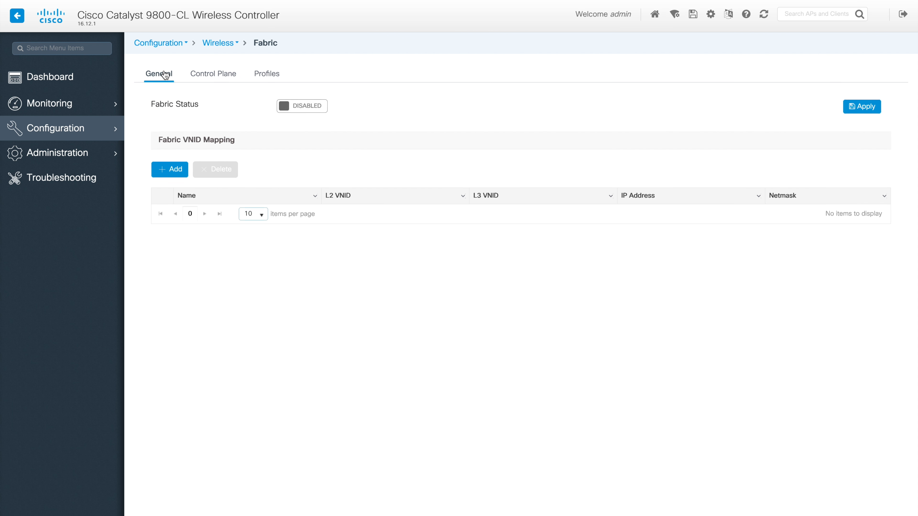
left_click(265, 73)
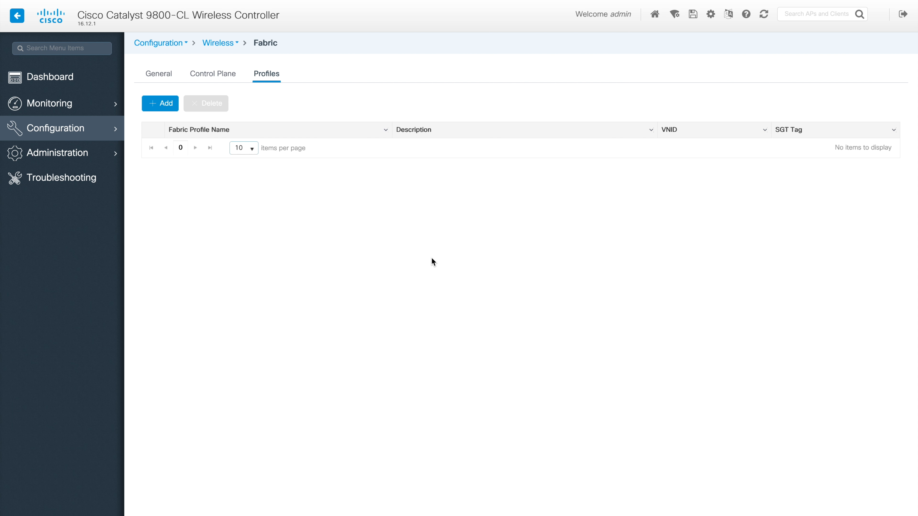
left_click(169, 76)
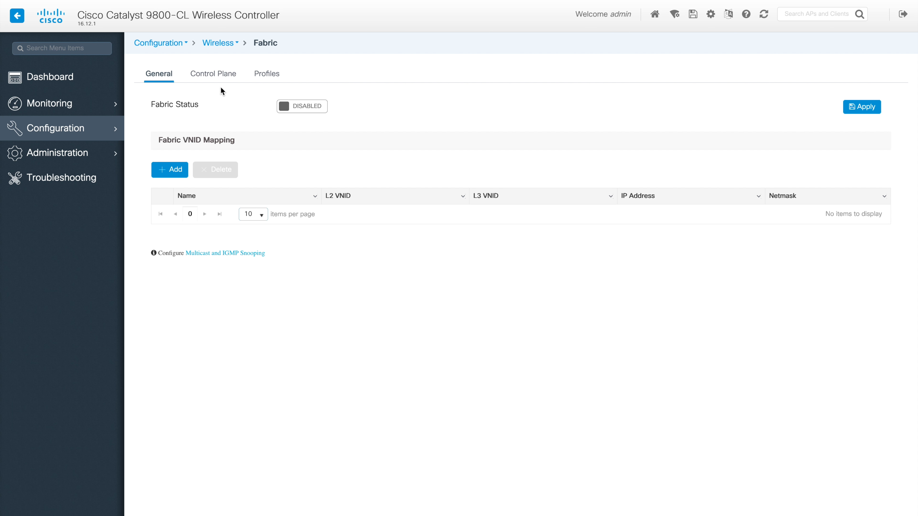
left_click(214, 77)
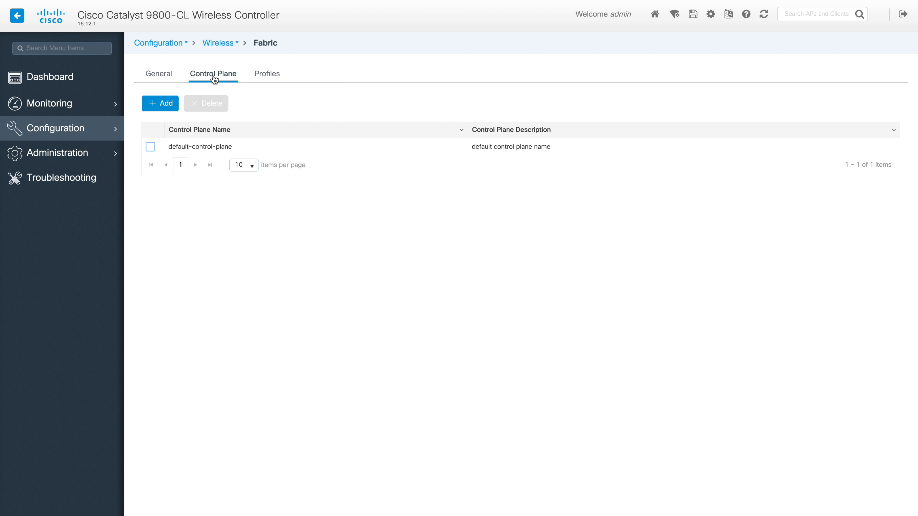
View the Media Stream general settings and streams list, and open the form for adding a media stream.
left_click(237, 44)
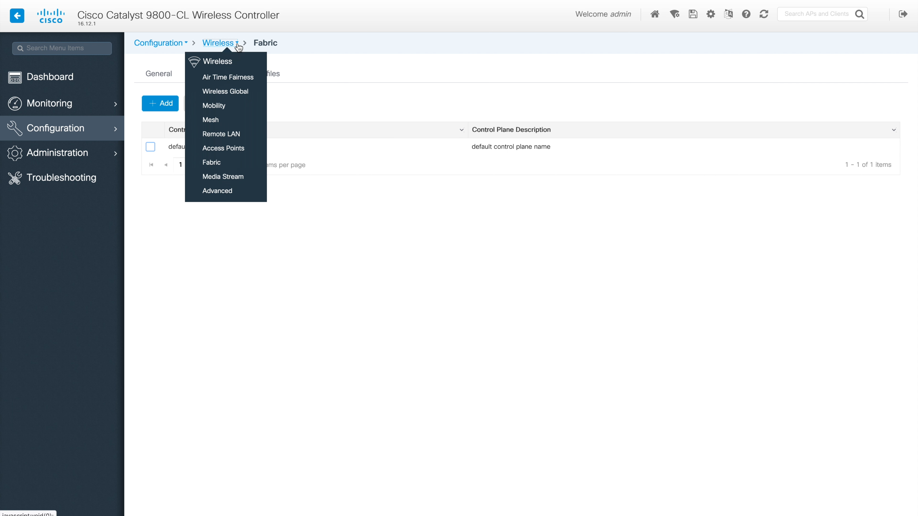
left_click(230, 177)
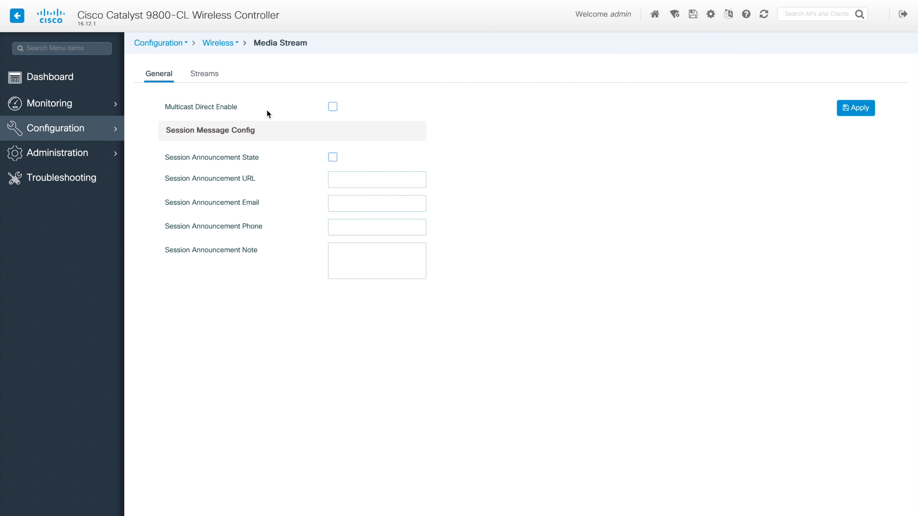
left_click(209, 82)
left_click(168, 105)
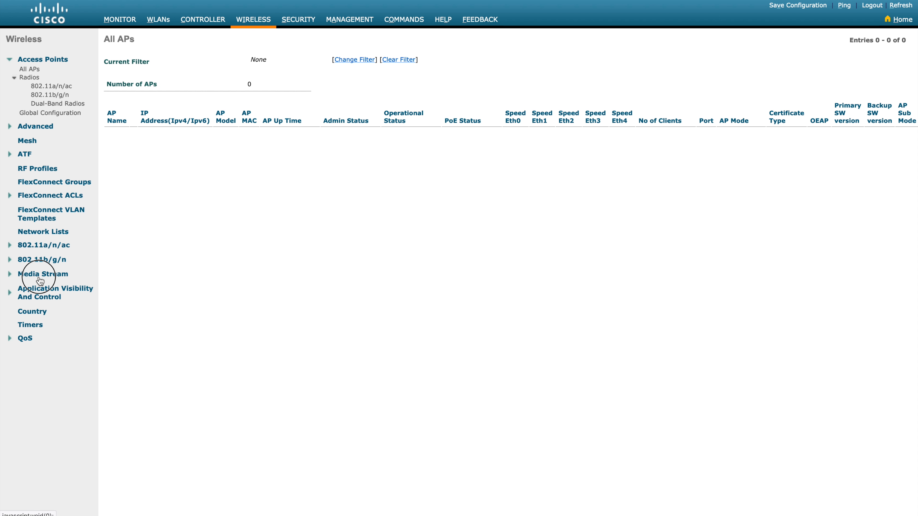
View the AireOS Media Stream general and streams pages, and cancel the Catalyst 9800's Add Media Stream form to return to its general settings.
left_click(40, 276)
left_click(36, 284)
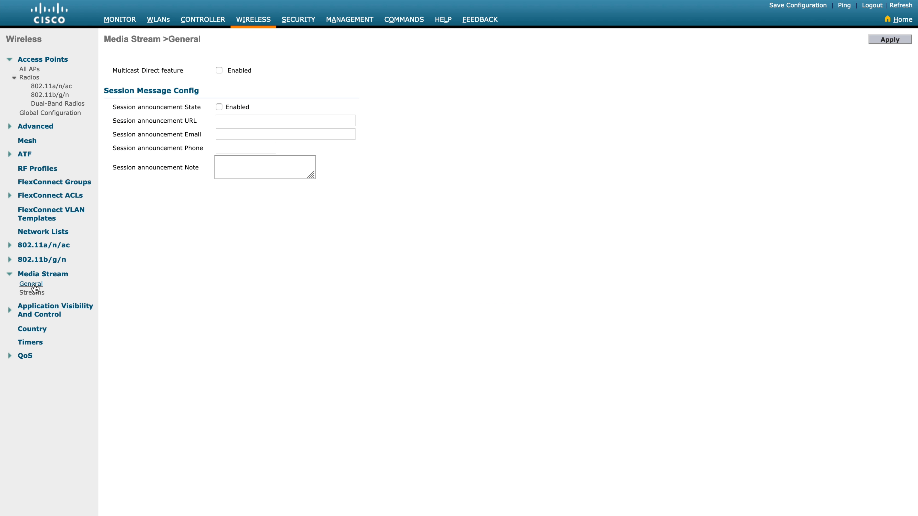
left_click(33, 294)
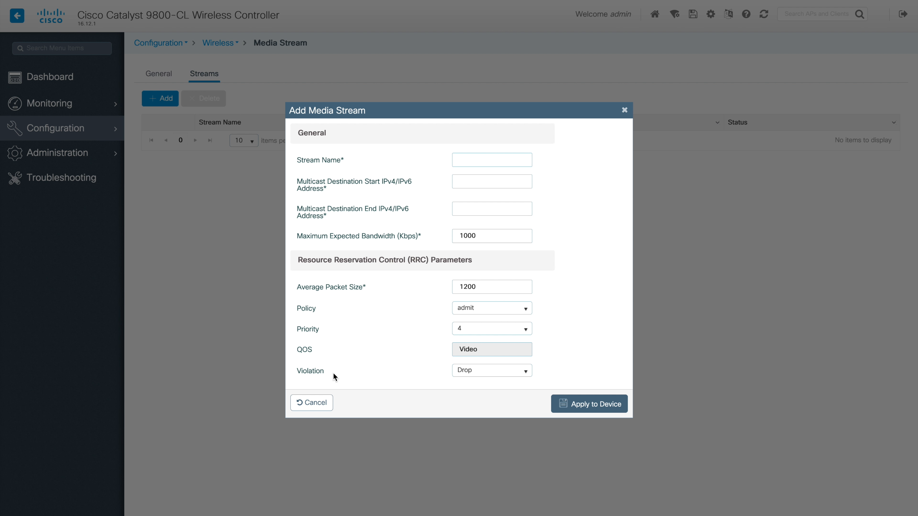
left_click(315, 404)
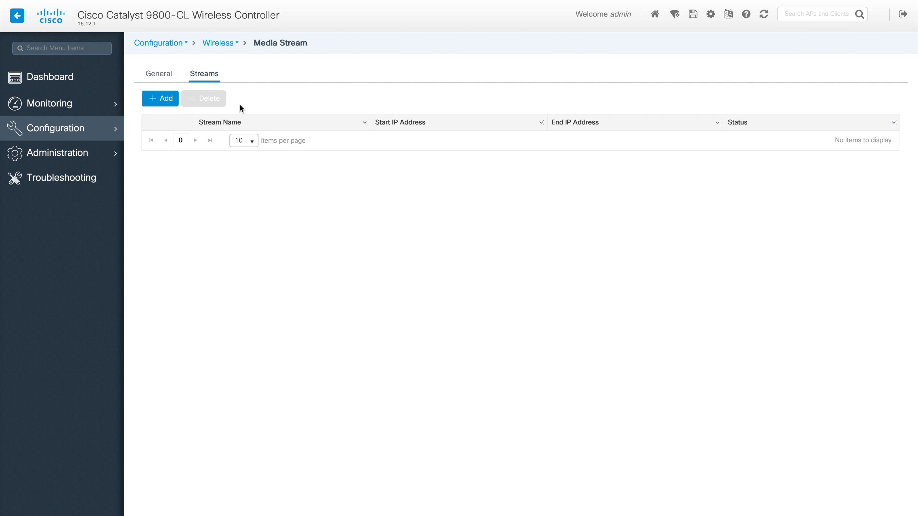
left_click(162, 77)
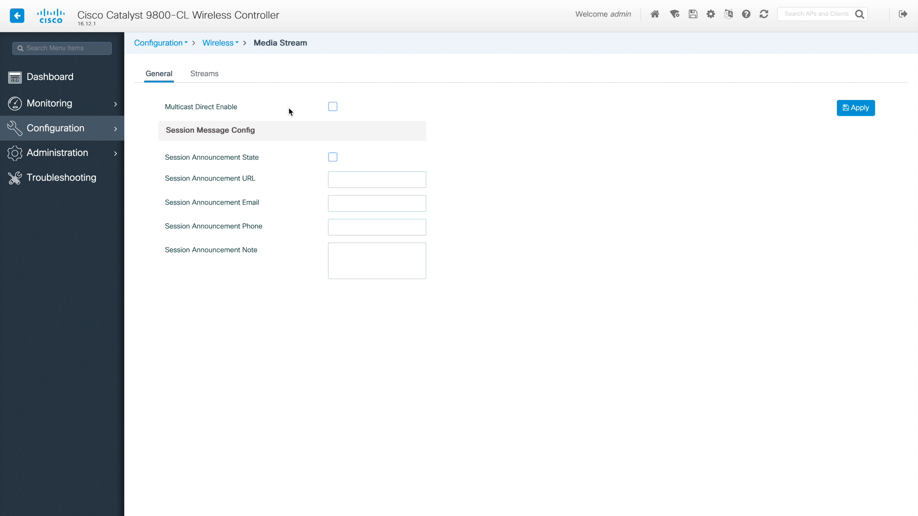
View the Advanced wireless settings for Load Balancing, including its denial count help, Band Select, Optimized Roaming, High Density and Preferred Calls.
left_click(237, 44)
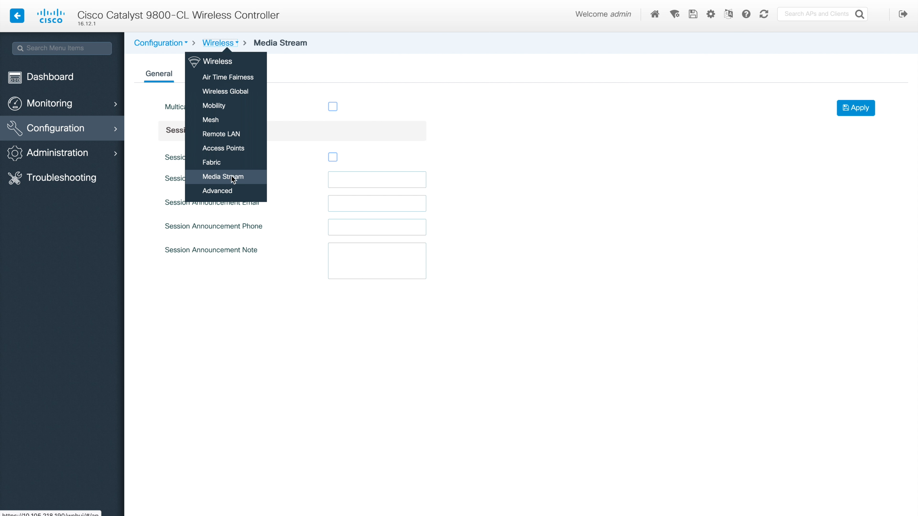
left_click(223, 192)
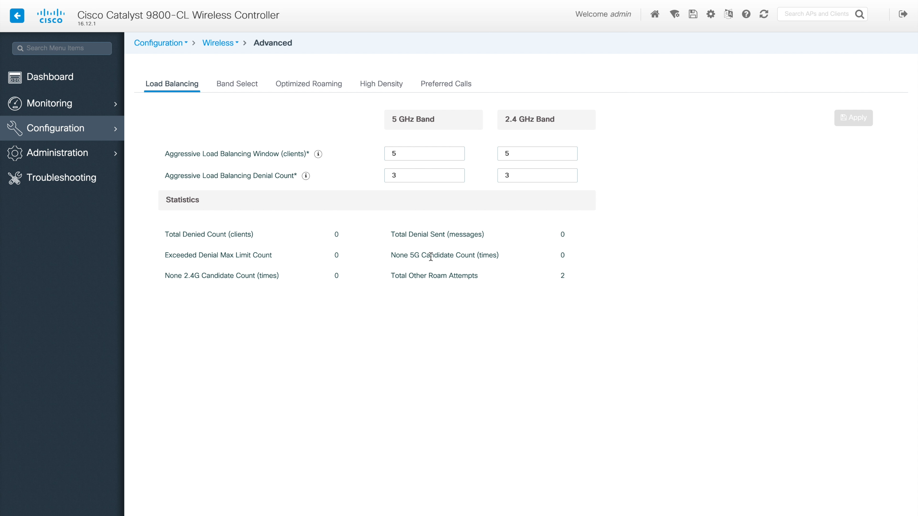
left_click(305, 176)
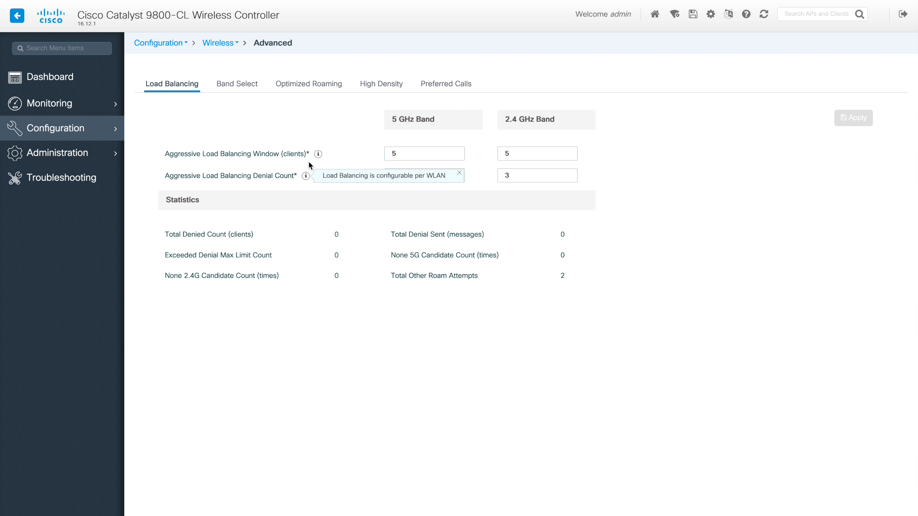
left_click(247, 87)
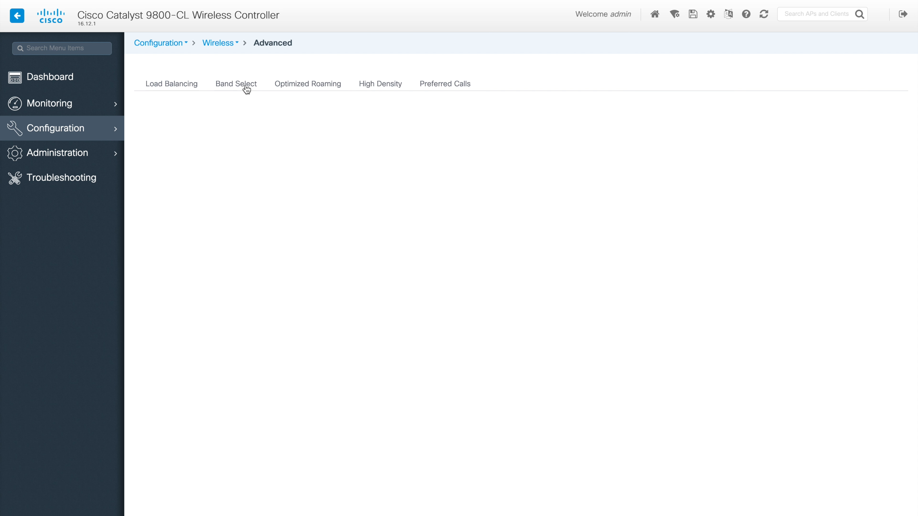
left_click(308, 90)
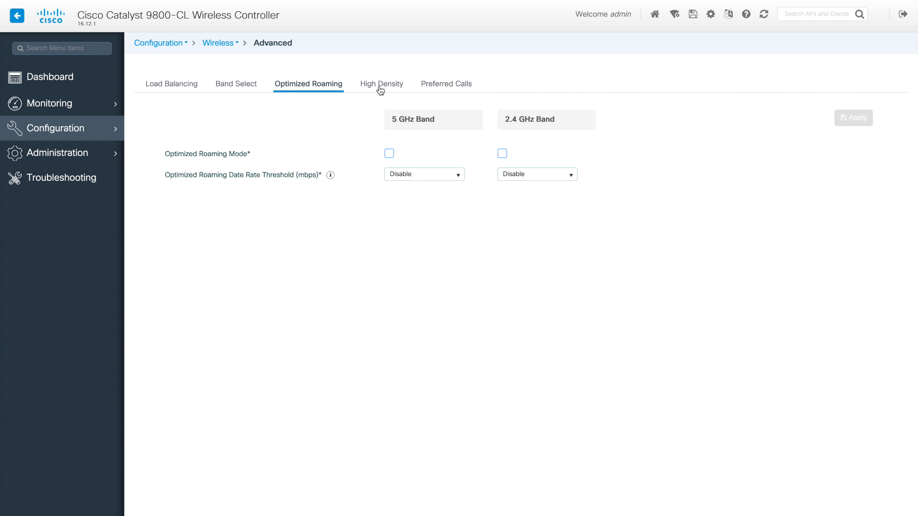
left_click(389, 90)
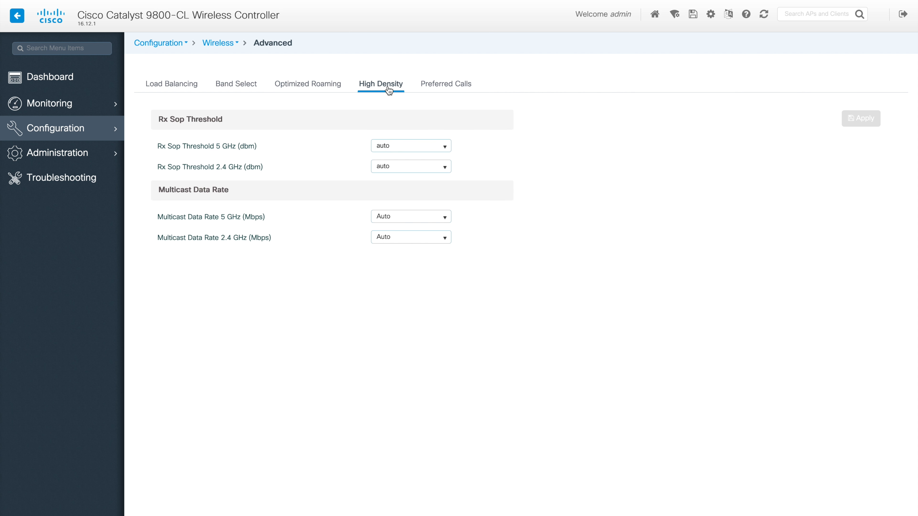
left_click(451, 91)
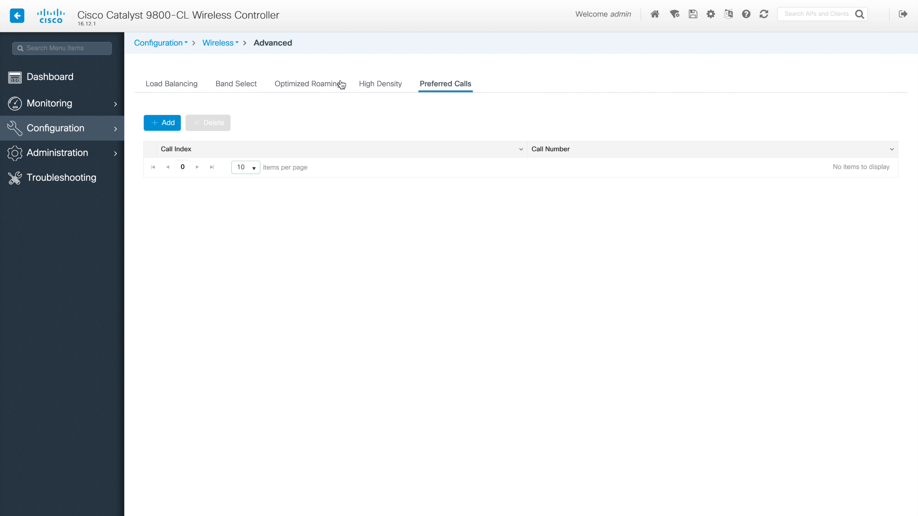
left_click(333, 84)
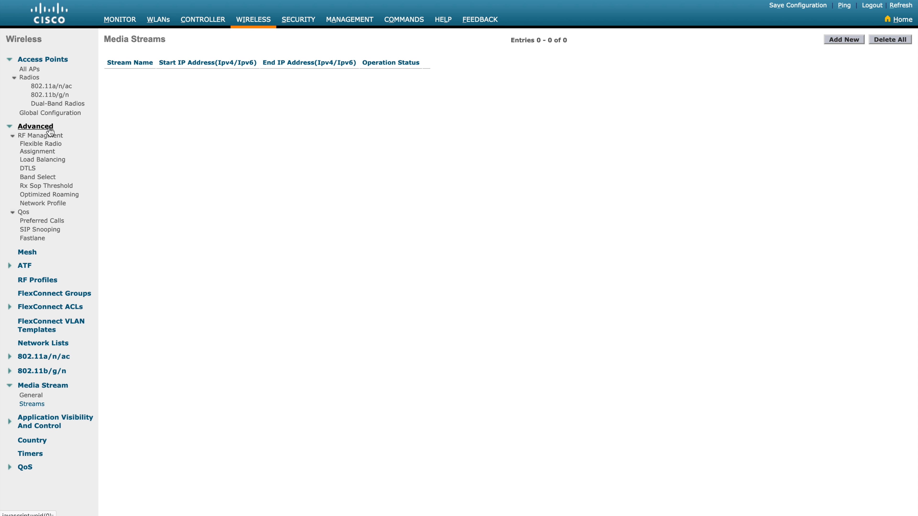
On the AireOS controller, view the advanced Load Balancing, Band Select, Rx Sop Threshold, Optimized Roaming and Network Profile pages.
left_click(57, 149)
left_click(51, 161)
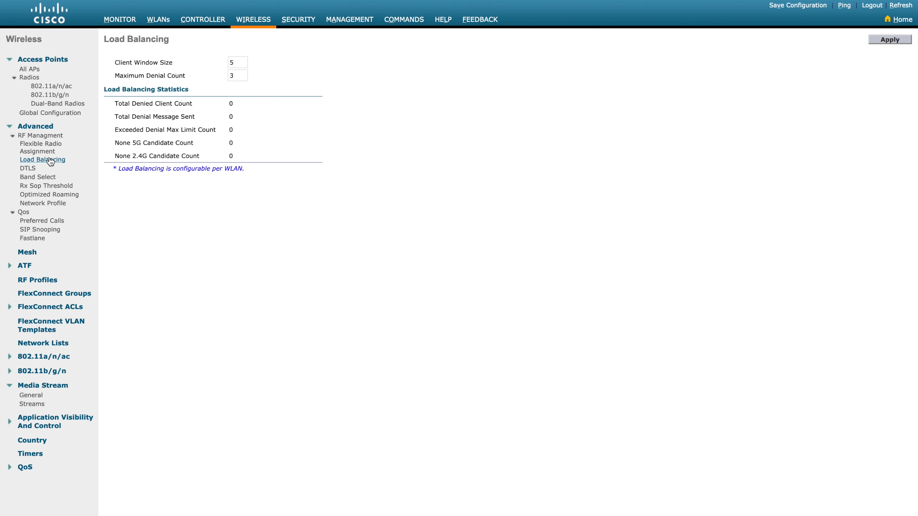
left_click(39, 177)
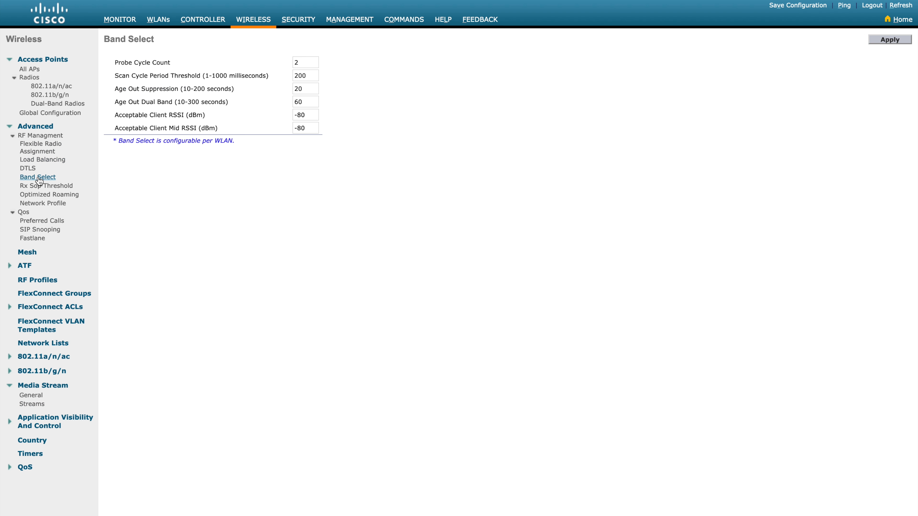
left_click(43, 186)
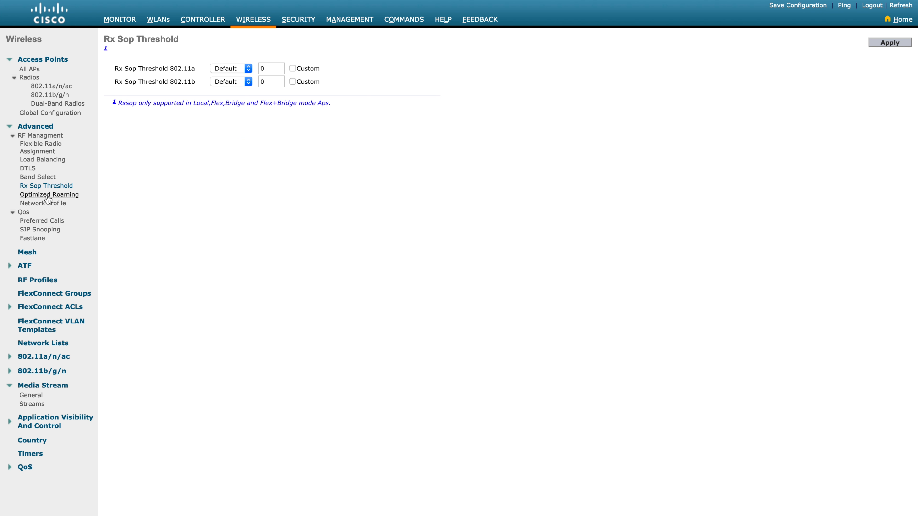
left_click(48, 196)
left_click(47, 203)
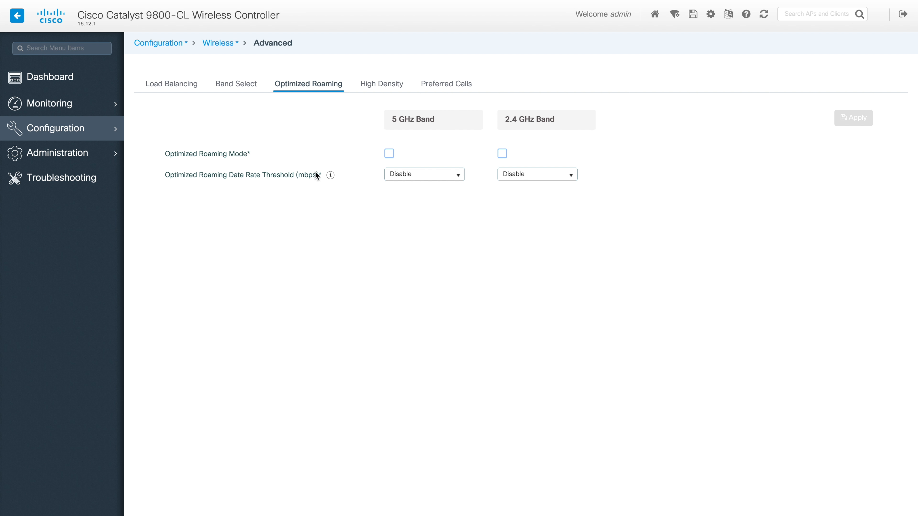
Review the Load Balancing, Band Select and Optimized Roaming settings again on the Catalyst 9800.
left_click(183, 86)
left_click(232, 84)
left_click(281, 89)
Start a new location in the basic Wireless Setup and name it Location1.
left_click(185, 43)
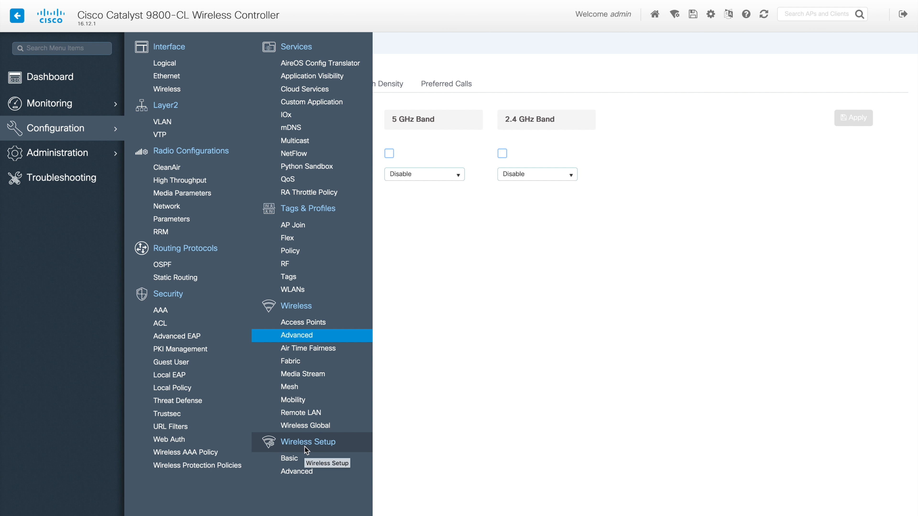
left_click(290, 457)
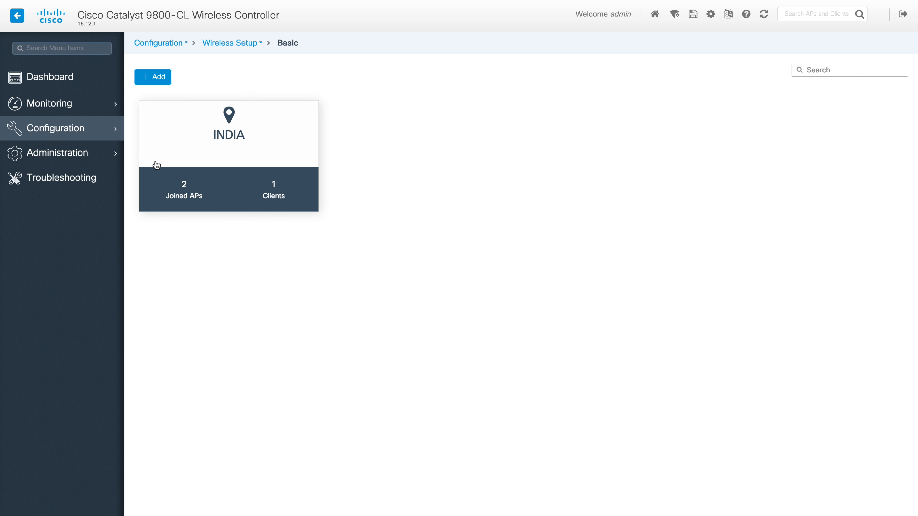
left_click(158, 82)
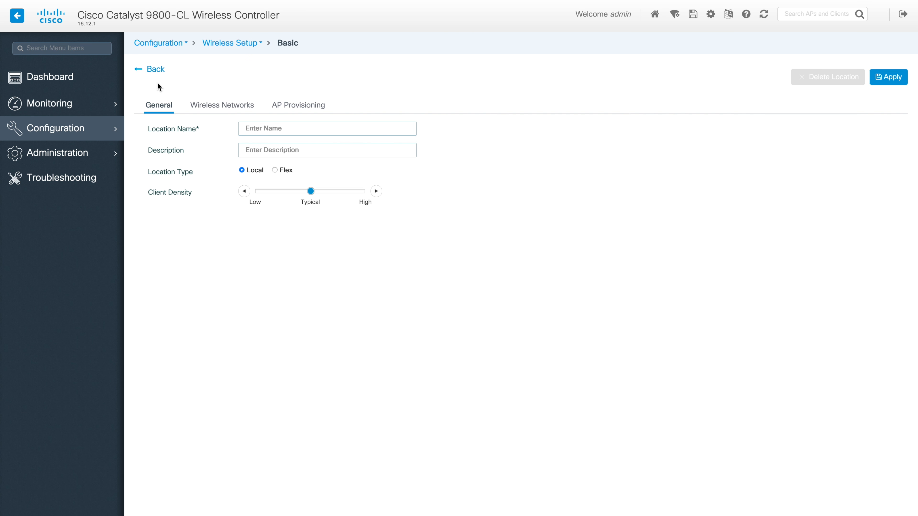
left_click(313, 131)
type("Location1")
Open the Add Location Setup form for Location1's wireless networks and check its WLAN choices without selecting one.
left_click(220, 105)
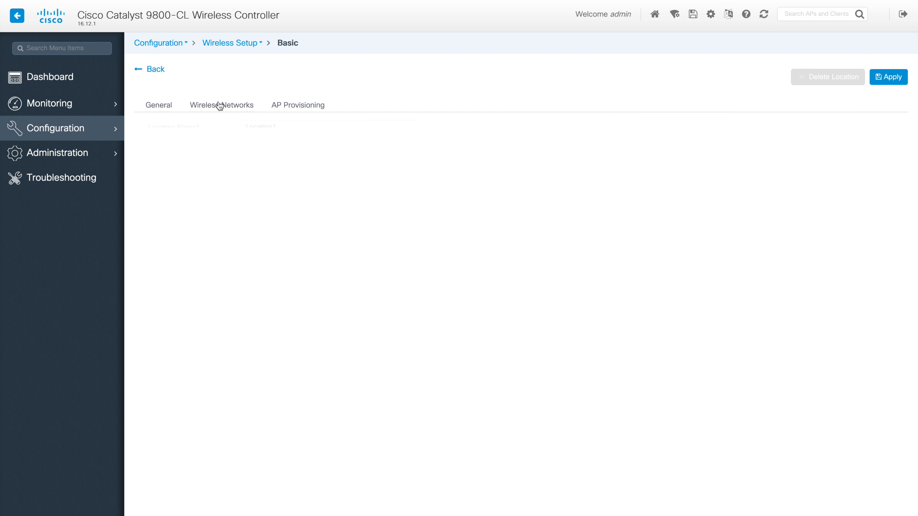
left_click(160, 138)
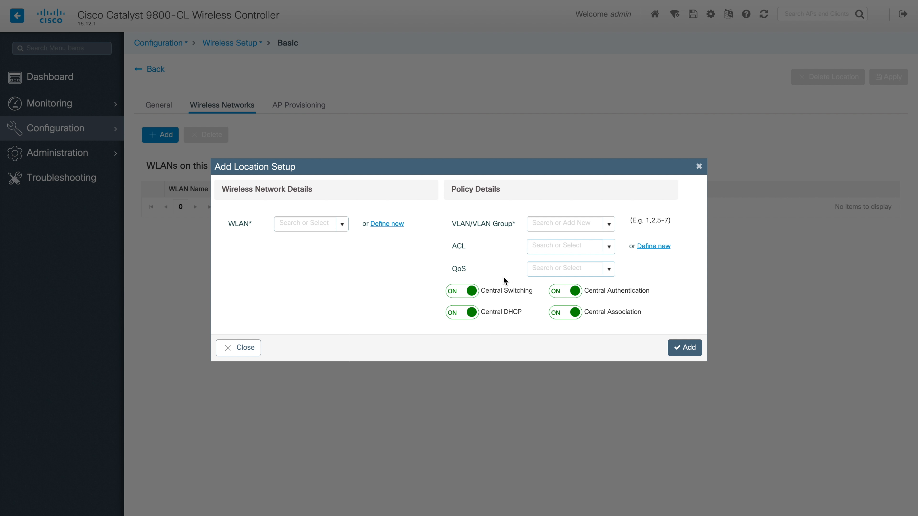
left_click(342, 224)
left_click(361, 268)
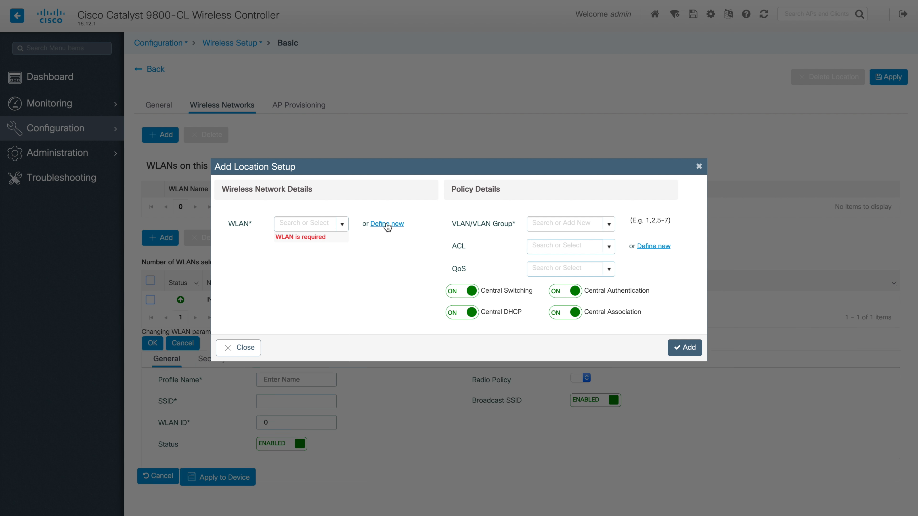
View the general, security and advanced settings for defining a new WLAN, and close it and the Add Location Setup form without adding anything.
left_click(387, 224)
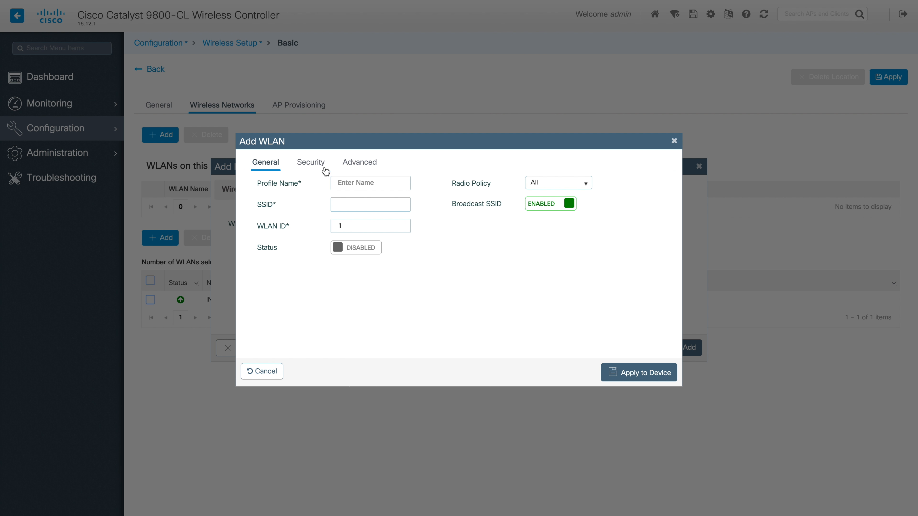
left_click(311, 163)
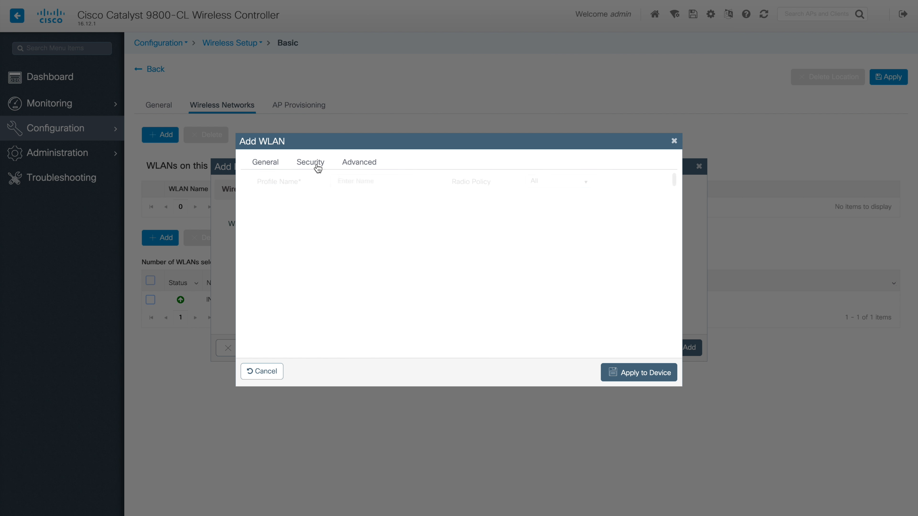
left_click(360, 163)
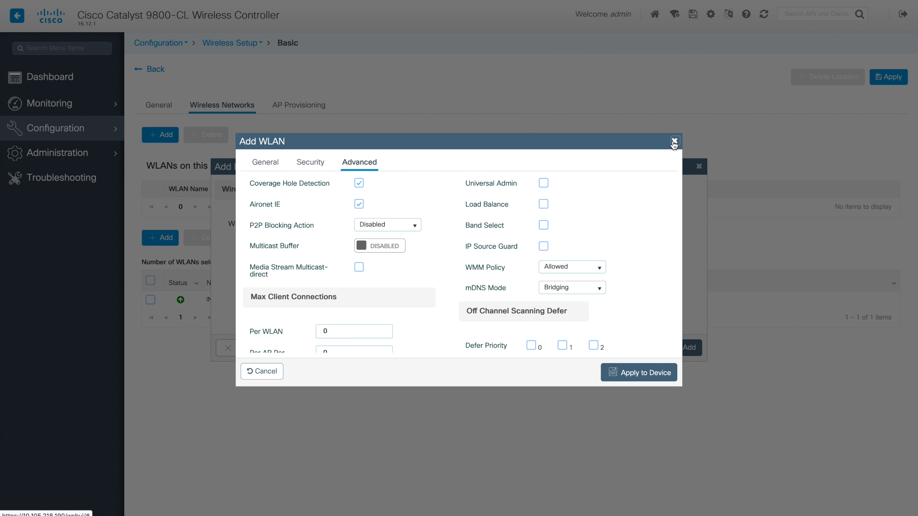
left_click(674, 141)
left_click(240, 348)
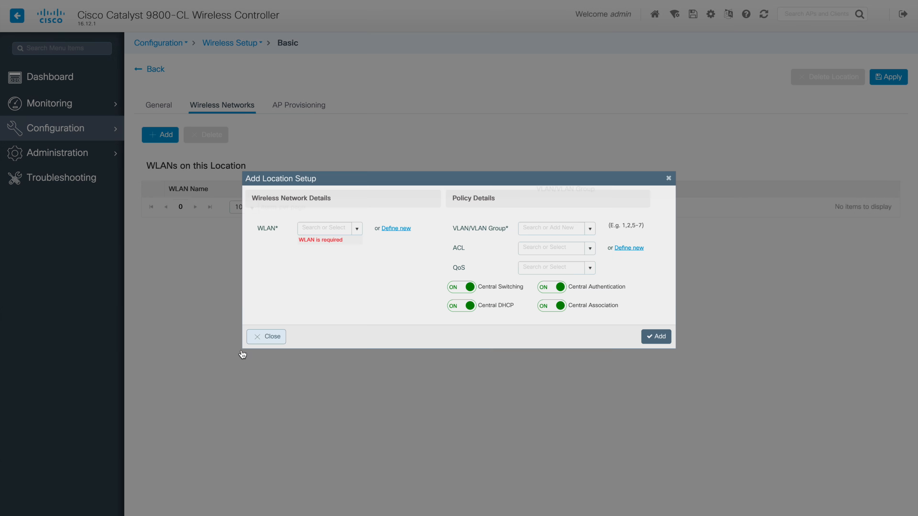
Check the AP provisioning options and CSV import requirements for Location1, and return to the location list without applying the location.
left_click(298, 110)
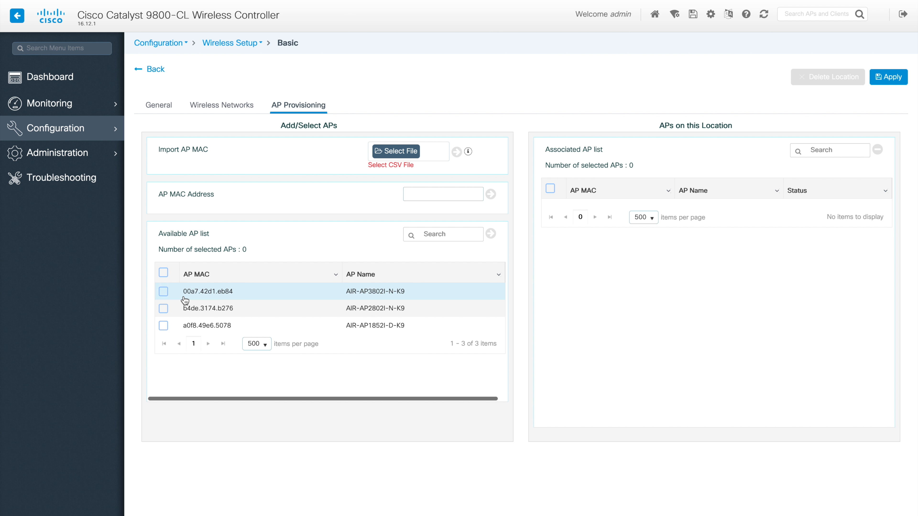
left_click(468, 151)
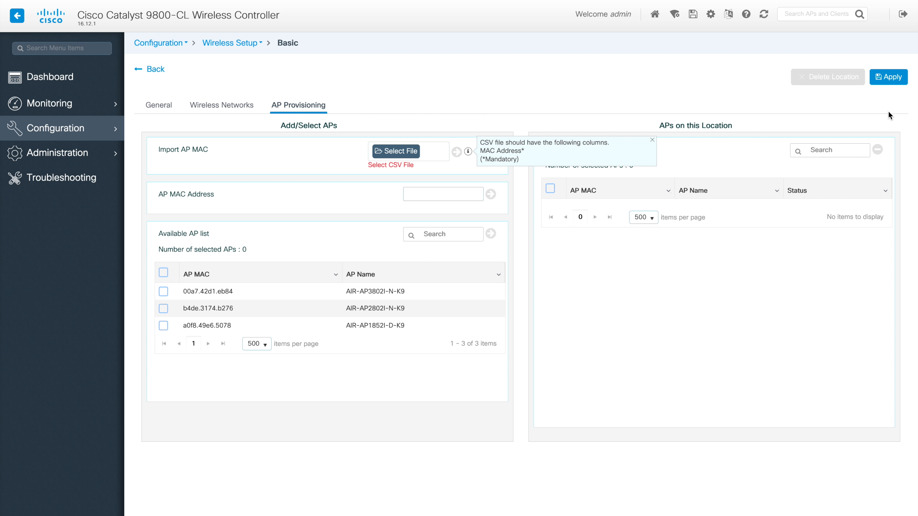
left_click(152, 71)
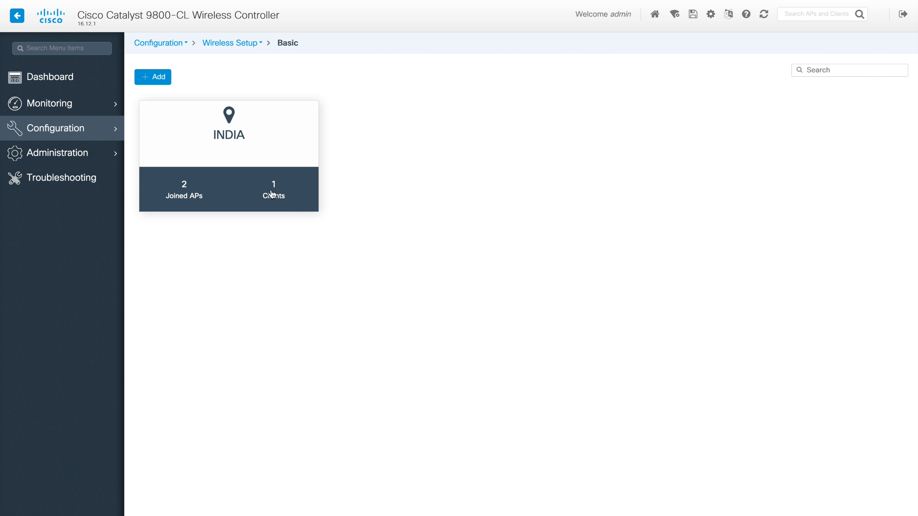
Review the INDIA location's general settings, wireless networks and AP provisioning, and return to the location list.
left_click(227, 145)
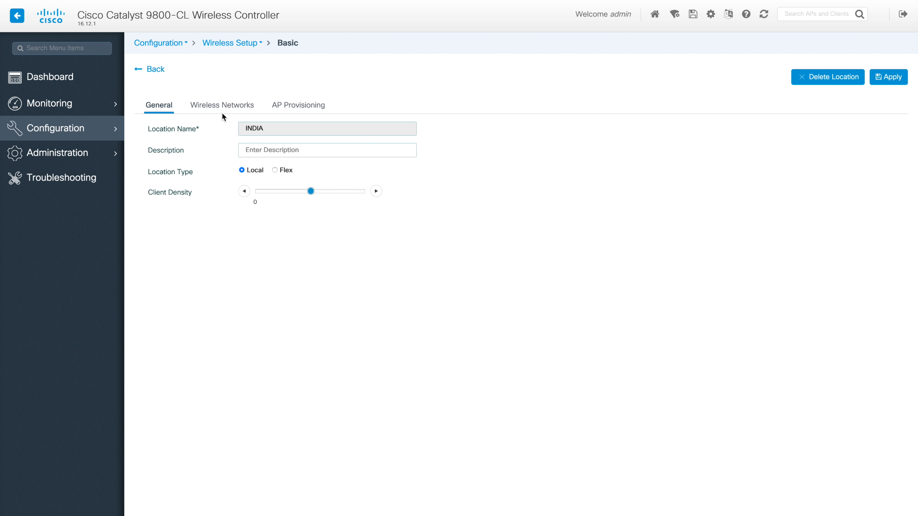
left_click(228, 107)
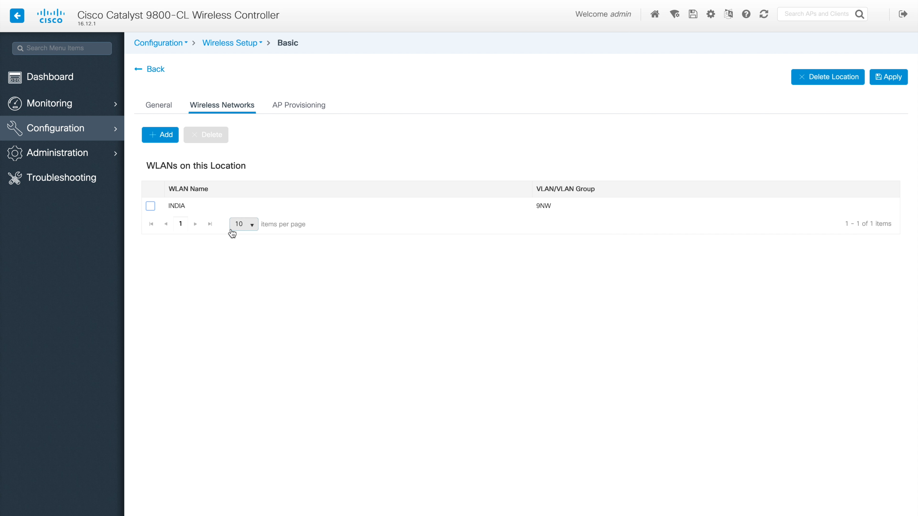
left_click(309, 108)
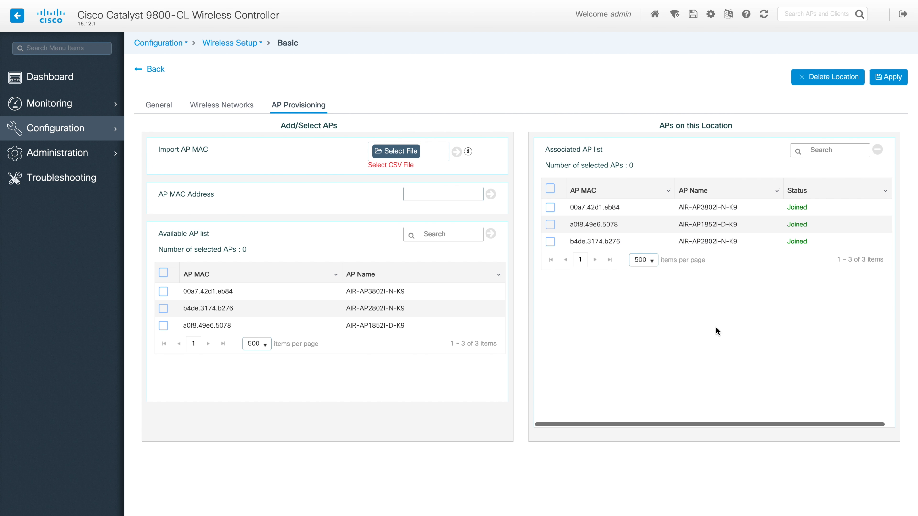
left_click(149, 70)
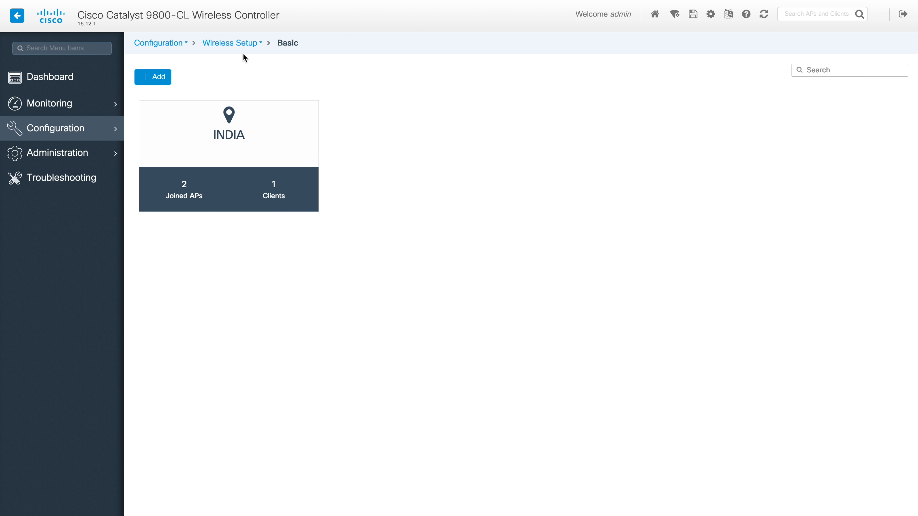
Open the advanced Wireless Setup, start its flow and list the existing WLAN profiles.
left_click(261, 46)
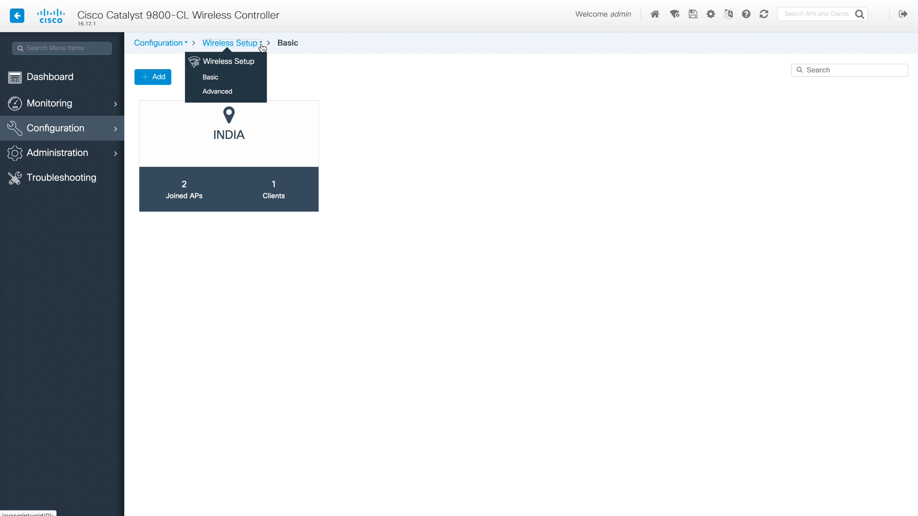
left_click(226, 91)
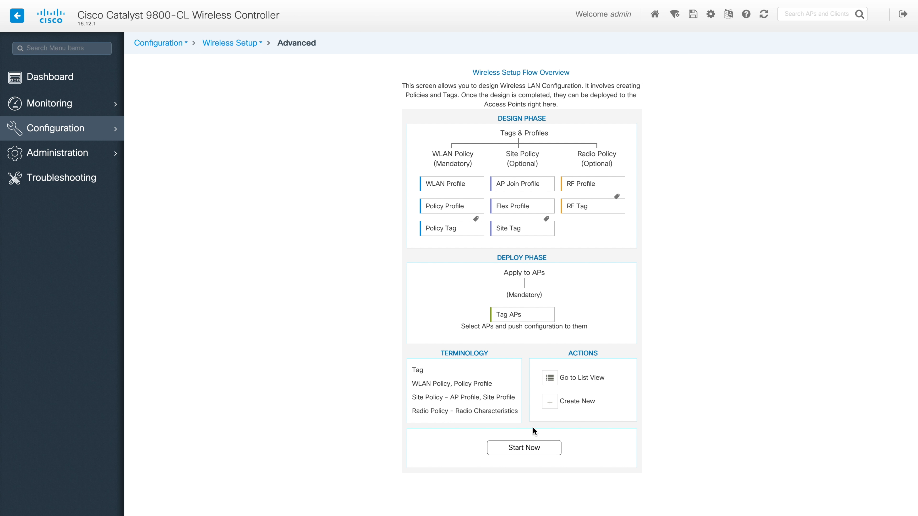
left_click(536, 452)
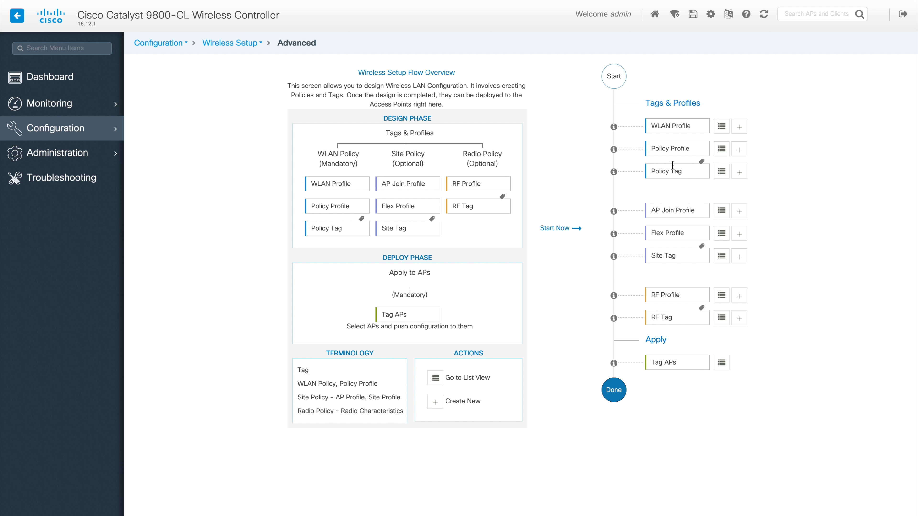
left_click(721, 127)
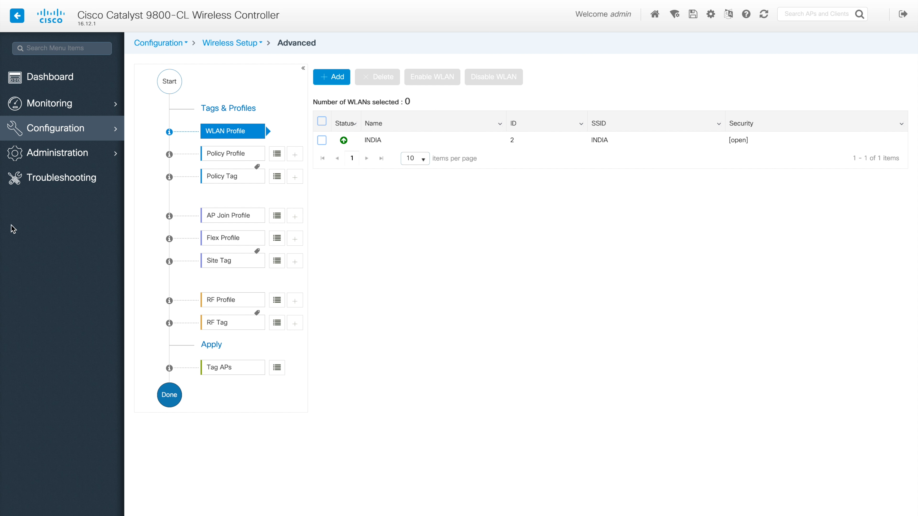
mouse_move(78, 130)
left_click(261, 45)
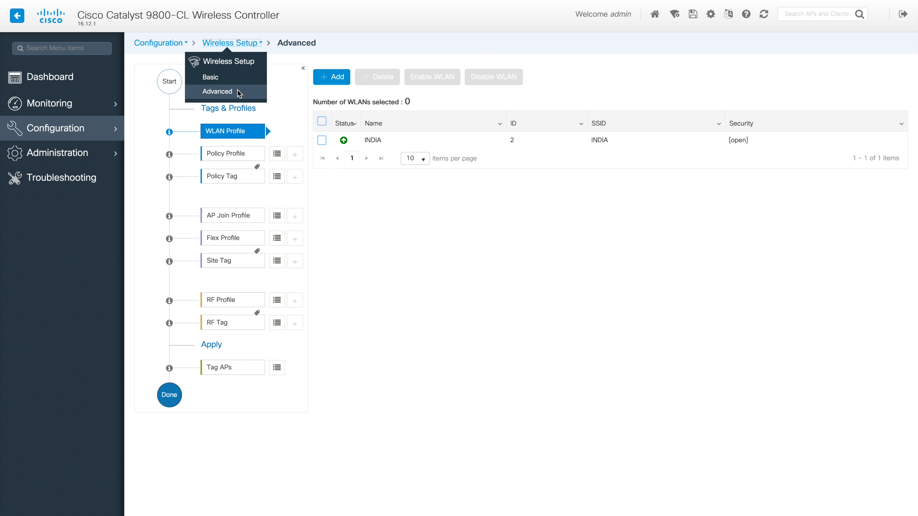
left_click(381, 304)
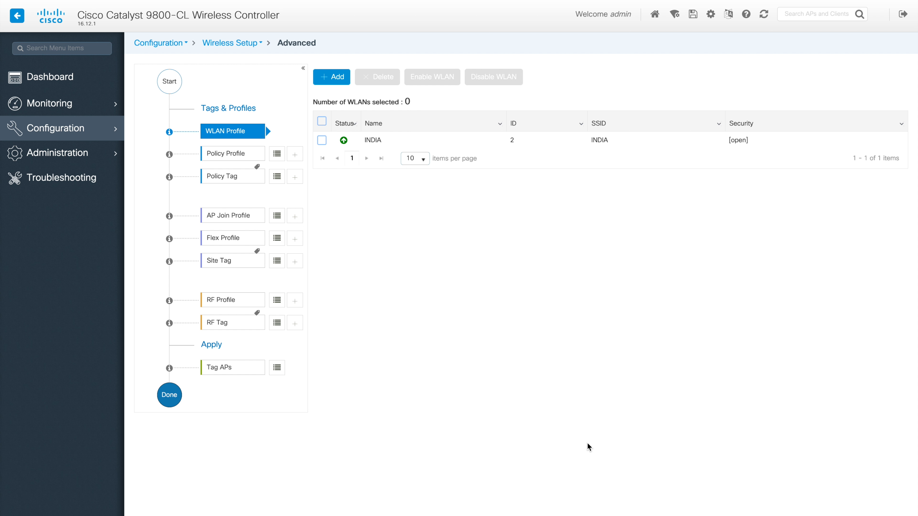
Revisit the basic Wireless Setup's location list for comparison, and restart the advanced Wireless Setup flow.
left_click(260, 42)
left_click(209, 76)
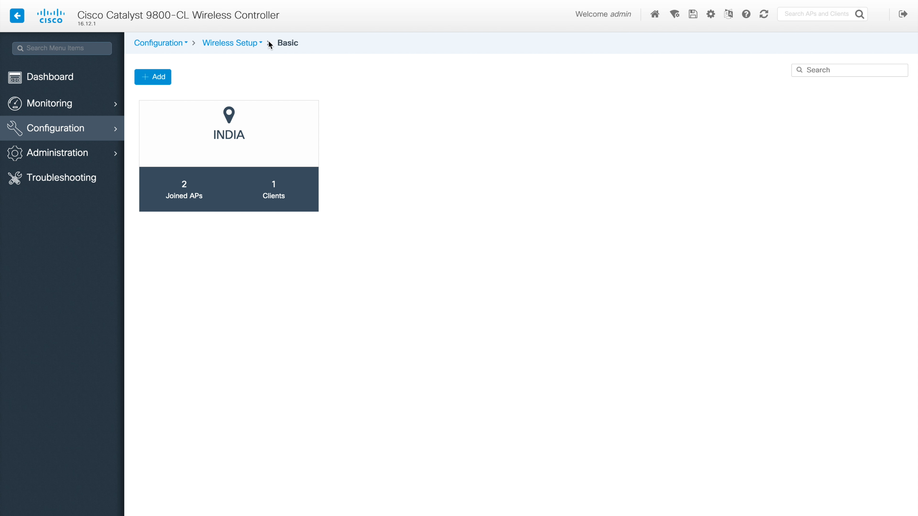
left_click(258, 43)
left_click(220, 93)
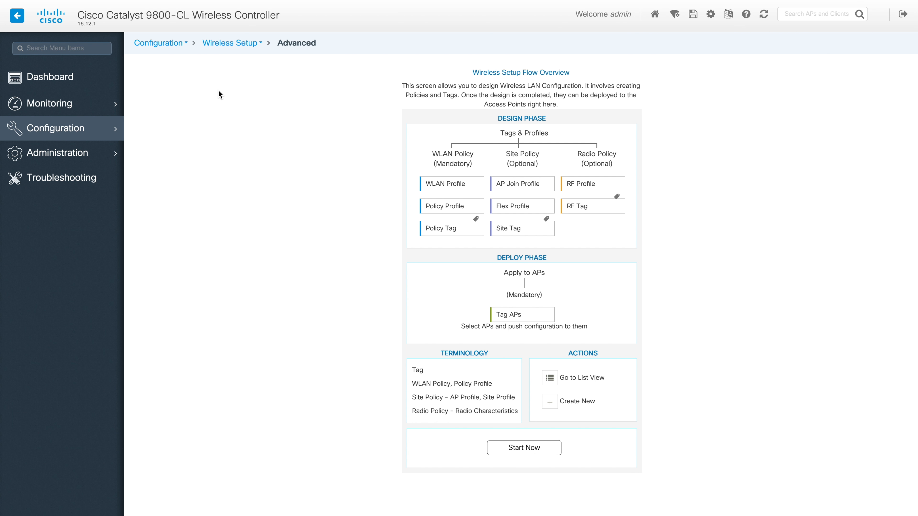
left_click(525, 453)
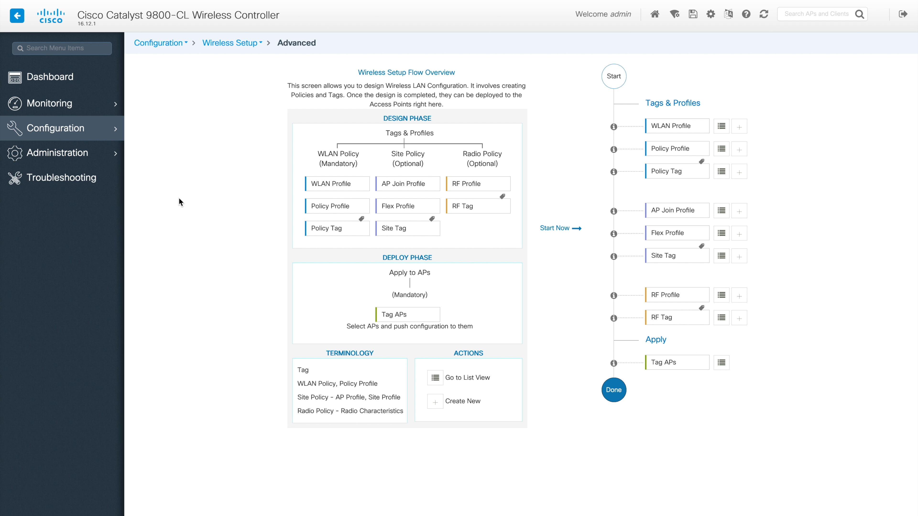
Look over the Configuration categories down to the advanced Wireless Setup, and bring up the Administration options.
mouse_move(103, 136)
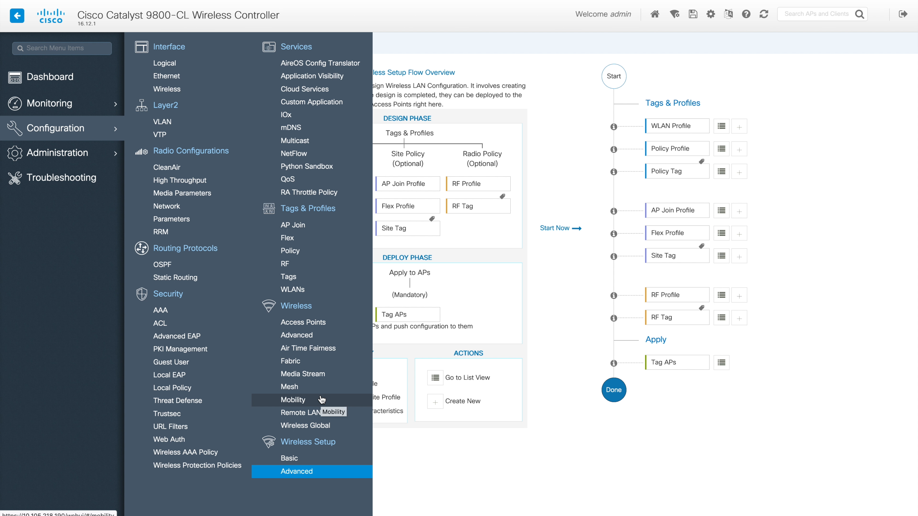
left_click(315, 474)
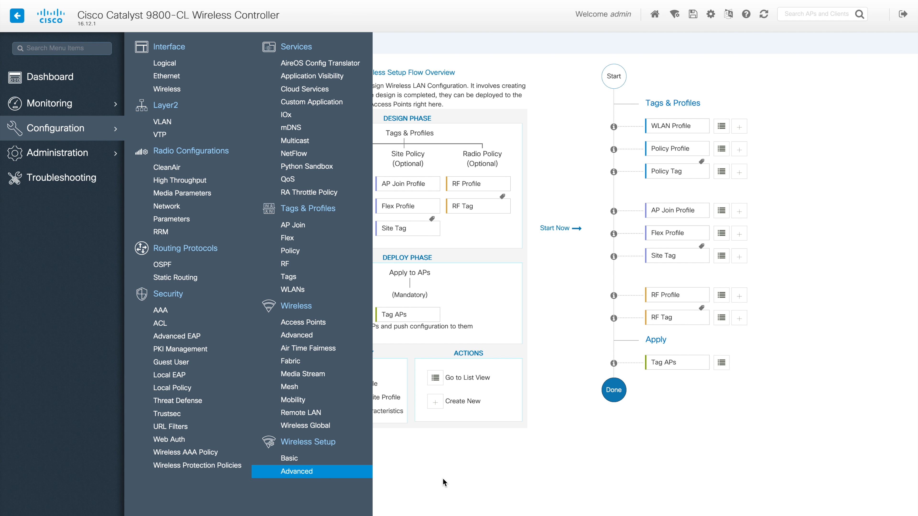
mouse_move(71, 162)
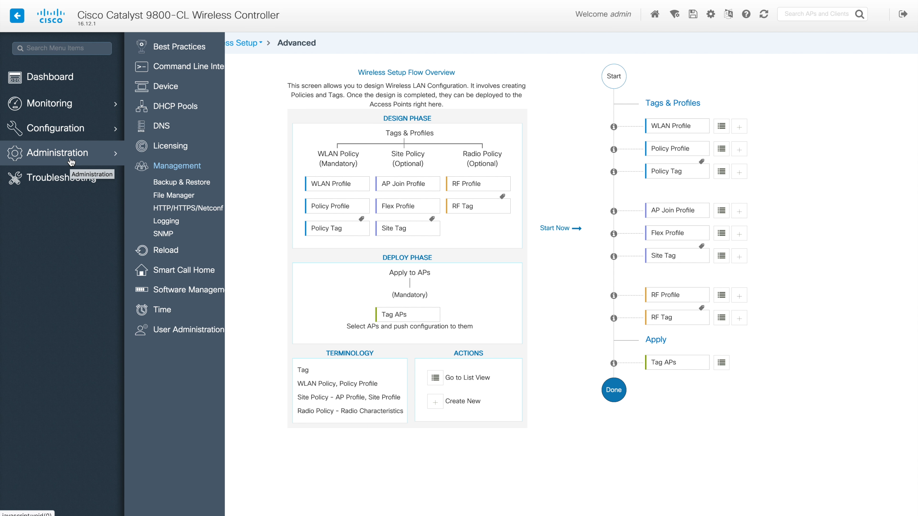